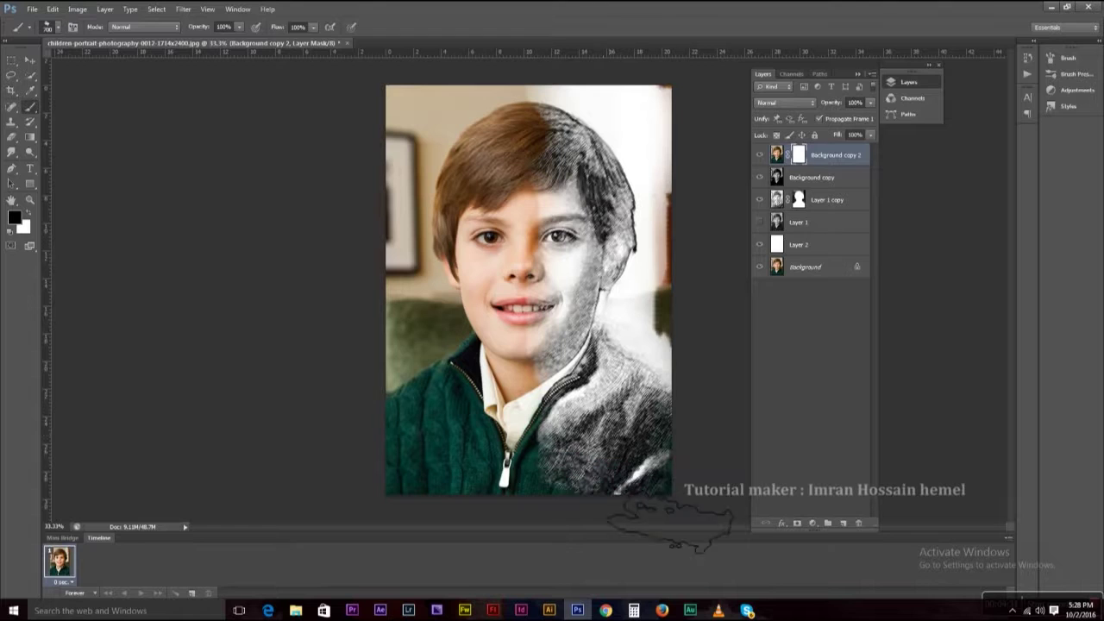
# Step: Paint the mask sketch over the right half of the boy's hair and face, resetting and repainting once
pyautogui.moveTo(703, 492)
pyautogui.mouseDown()
pyautogui.moveTo(655, 116)
pyautogui.moveTo(693, 539)
pyautogui.mouseUp()
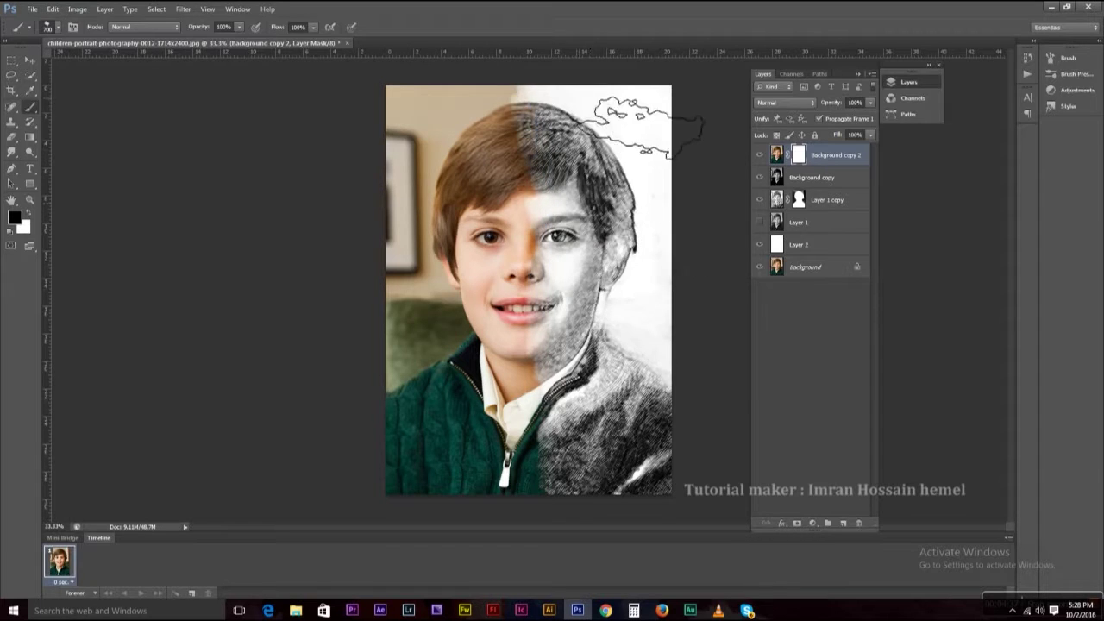
pyautogui.hotkey('ctrl', 'BackSpace')
pyautogui.moveTo(689, 133)
pyautogui.mouseDown()
pyautogui.moveTo(665, 355)
pyautogui.moveTo(703, 481)
pyautogui.mouseUp()
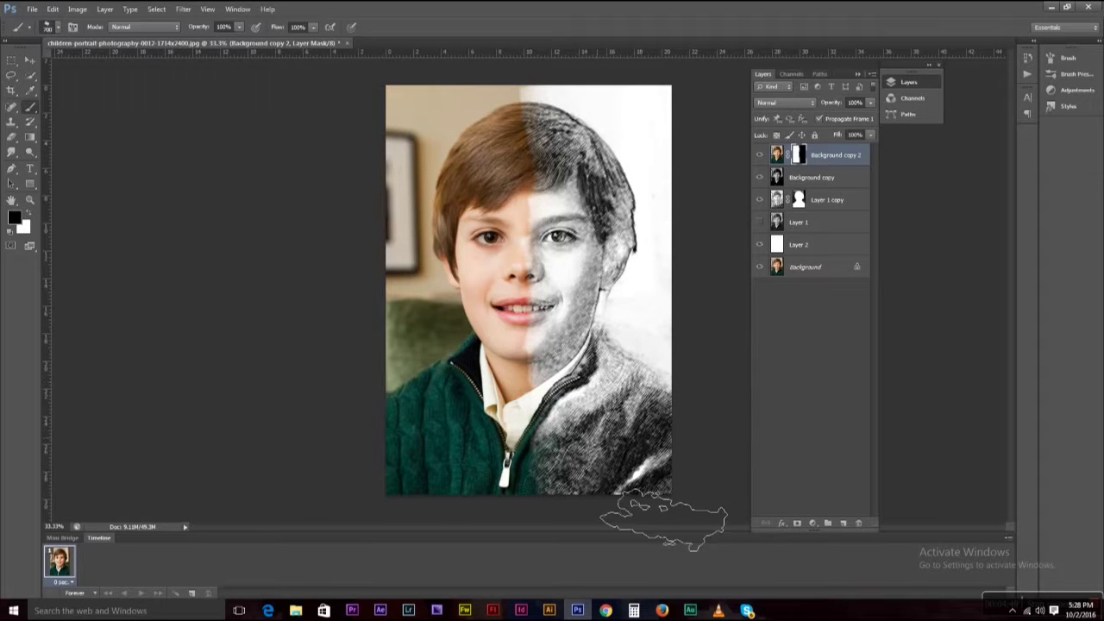
# Step: Zoom in and choose the irregular blob brush tip (578) from the Brush Preset picker
pyautogui.hotkey('ctrl', '+')
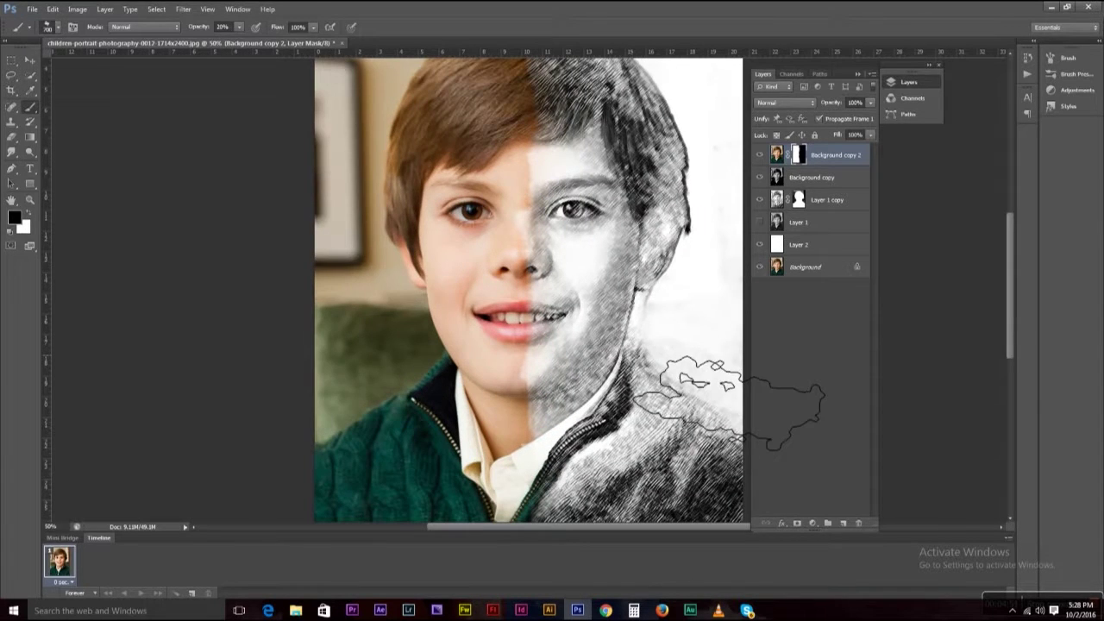
pyautogui.scroll(3, 598, 271)
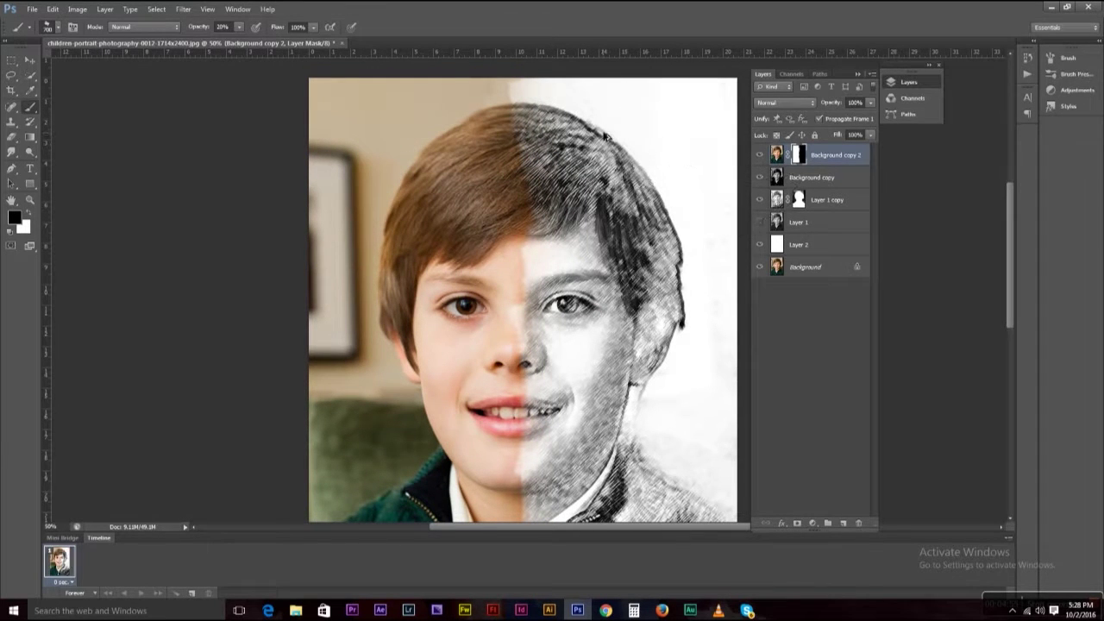
pyautogui.click(56, 27)
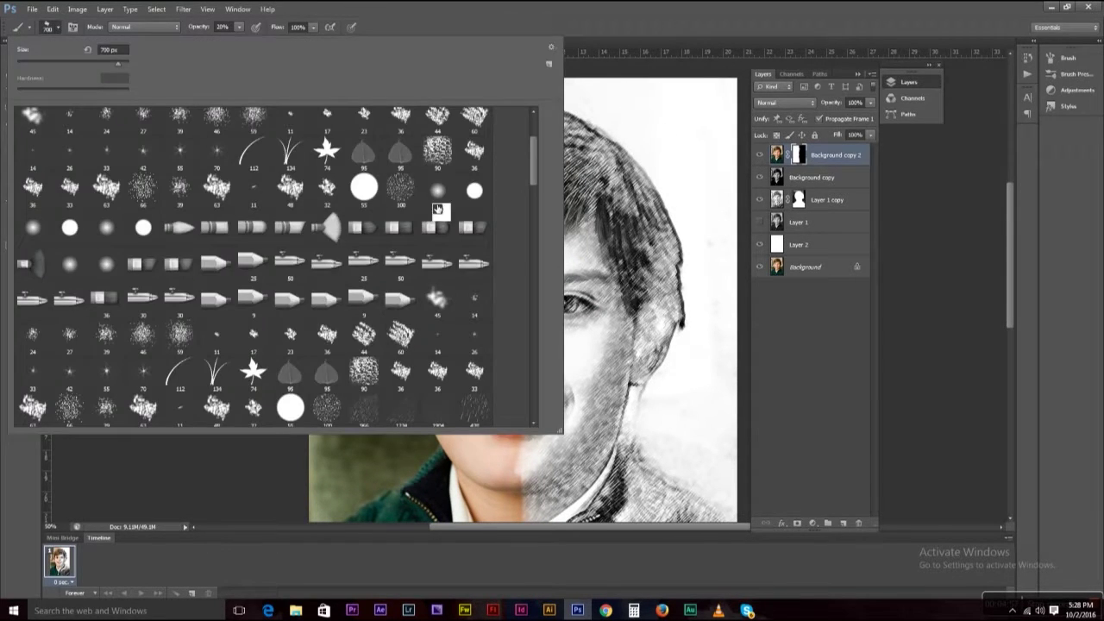
pyautogui.moveTo(534, 175); pyautogui.dragTo(508, 251)
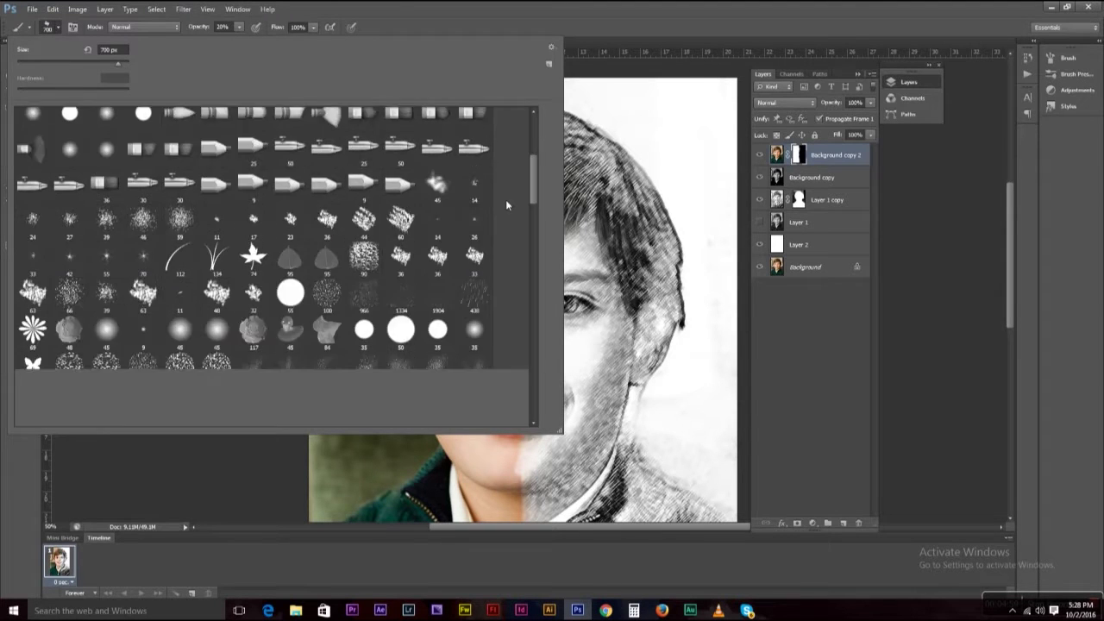
pyautogui.scroll(5, 509, 223)
pyautogui.scroll(-1, 510, 221)
pyautogui.scroll(-2, 510, 240)
pyautogui.scroll(-2, 507, 246)
pyautogui.scroll(-2, 507, 255)
pyautogui.scroll(-1, 507, 269)
pyautogui.scroll(-2, 508, 289)
pyautogui.scroll(-2, 510, 345)
pyautogui.scroll(-3, 511, 390)
pyautogui.click(364, 369)
pyautogui.press('Return')
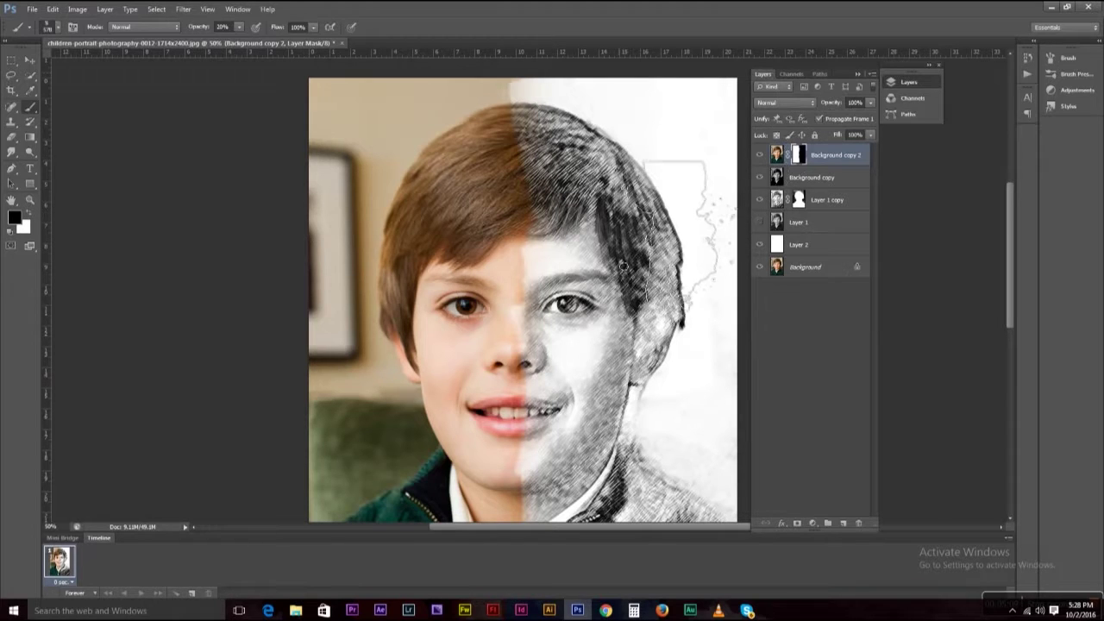
# Step: Shrink the brush to size 200 and pan the view down over the sweater
pyautogui.press('[')
pyautogui.press('[')
pyautogui.press('[')
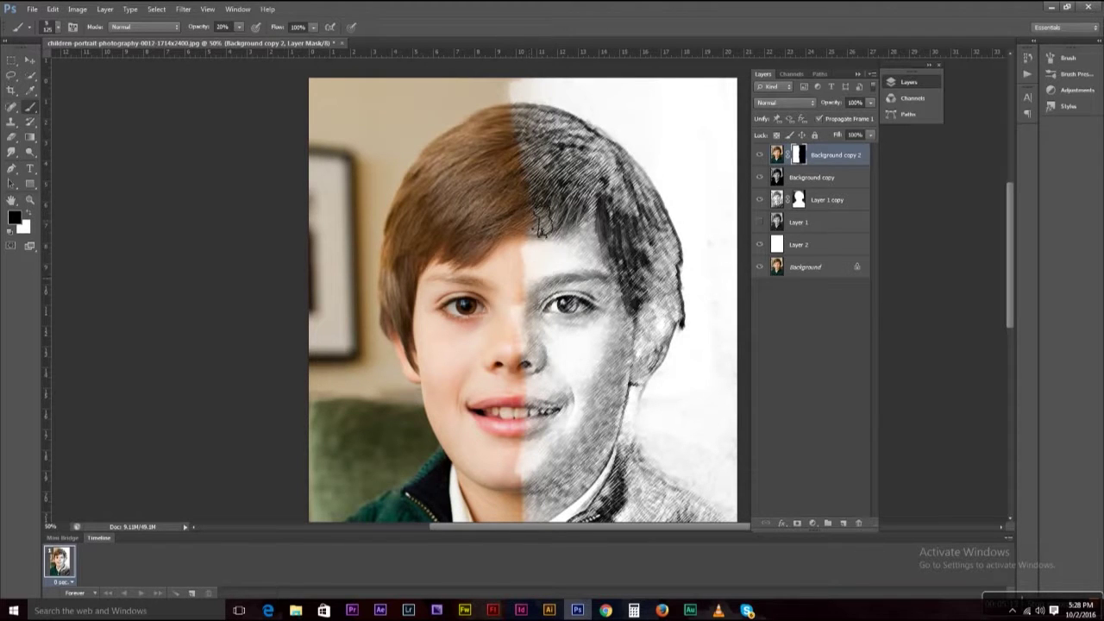
pyautogui.moveTo(545, 280); pyautogui.dragTo(529, 166)
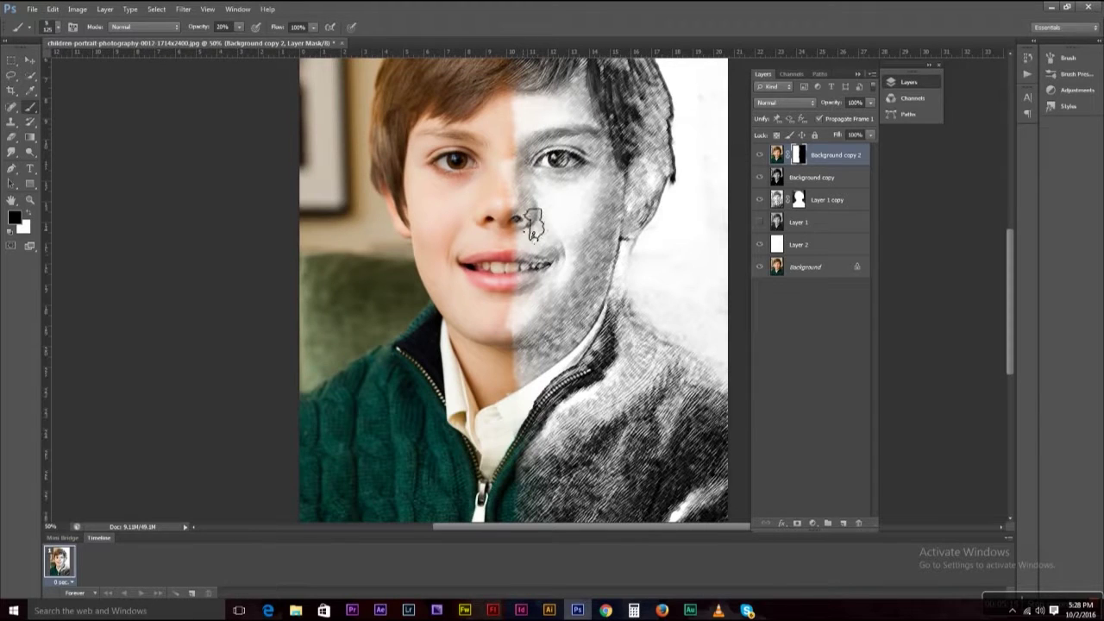
pyautogui.moveTo(526, 375); pyautogui.dragTo(523, 328)
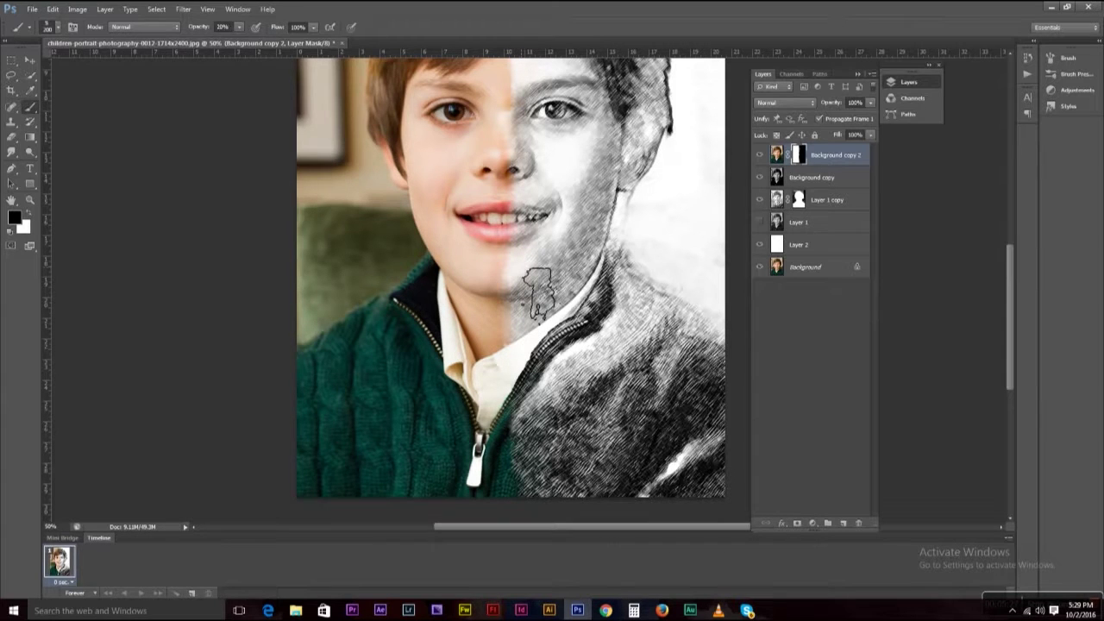
# Step: Open the torn-paper image rV3bZ.jpg in Photoshop from the tutorial images folder
pyautogui.scroll(2, 528, 246)
pyautogui.scroll(3, 526, 276)
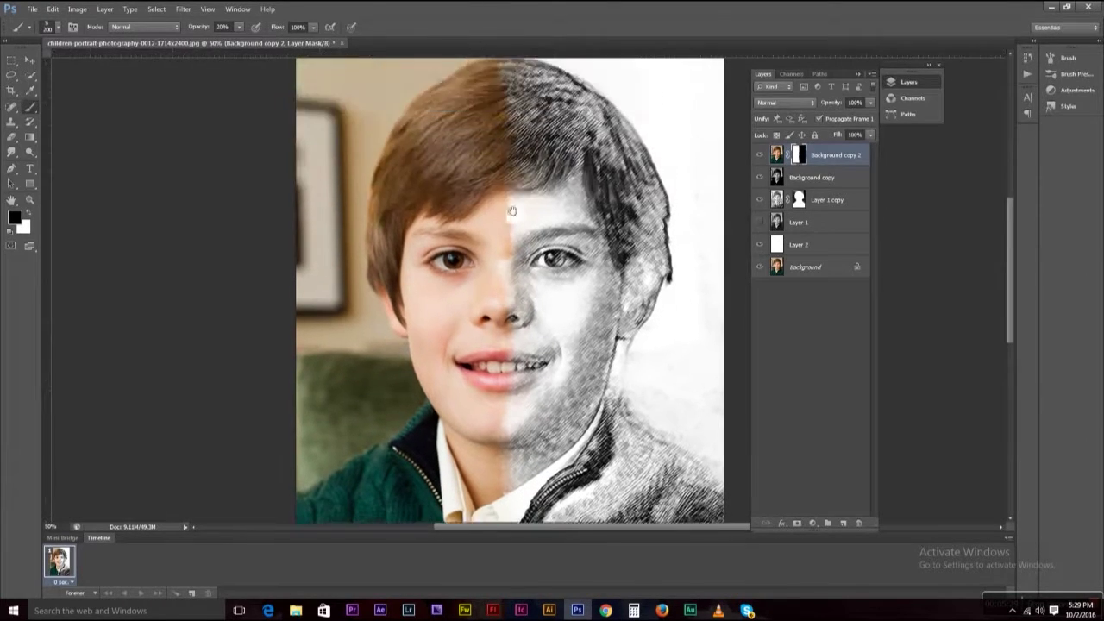
pyautogui.scroll(-1, 552, 82)
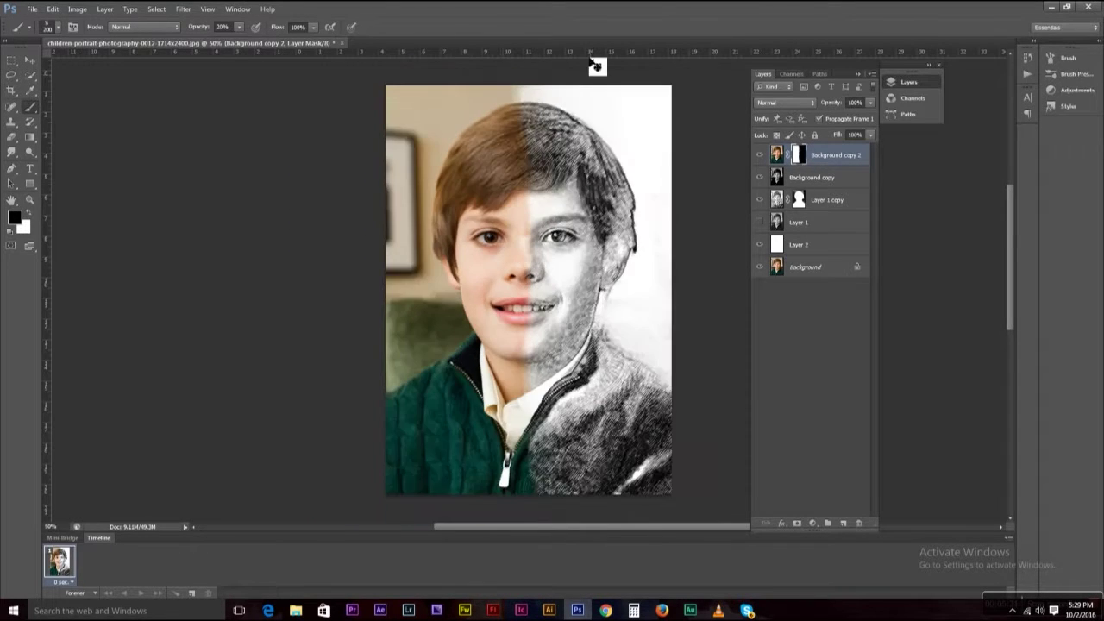
pyautogui.scroll(-1, 586, 112)
pyautogui.click(296, 610)
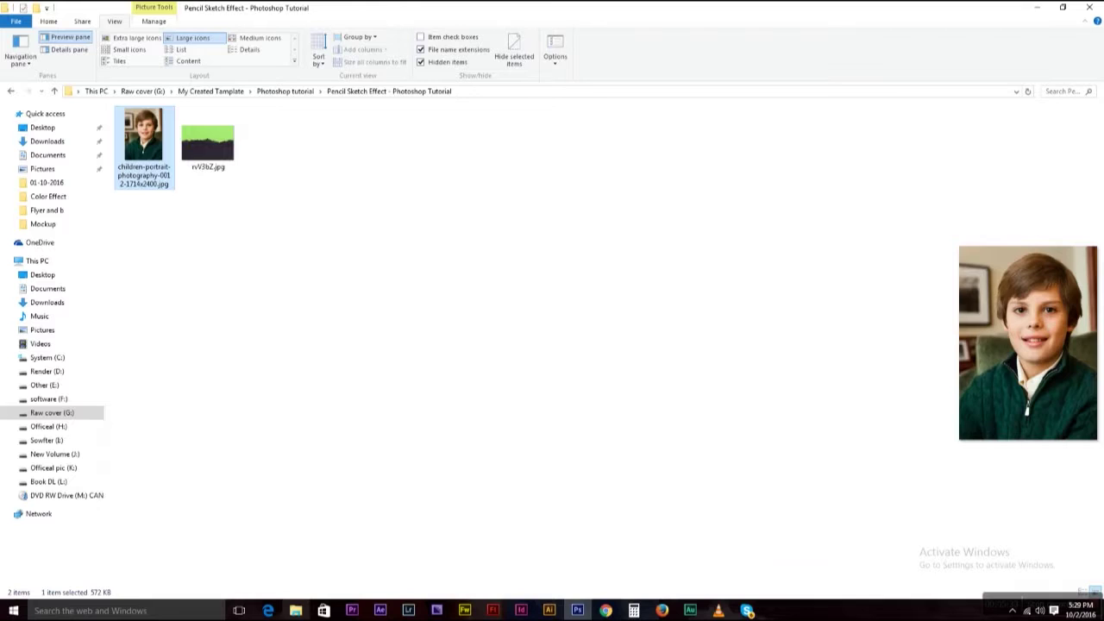
pyautogui.moveTo(207, 142); pyautogui.dragTo(578, 608)
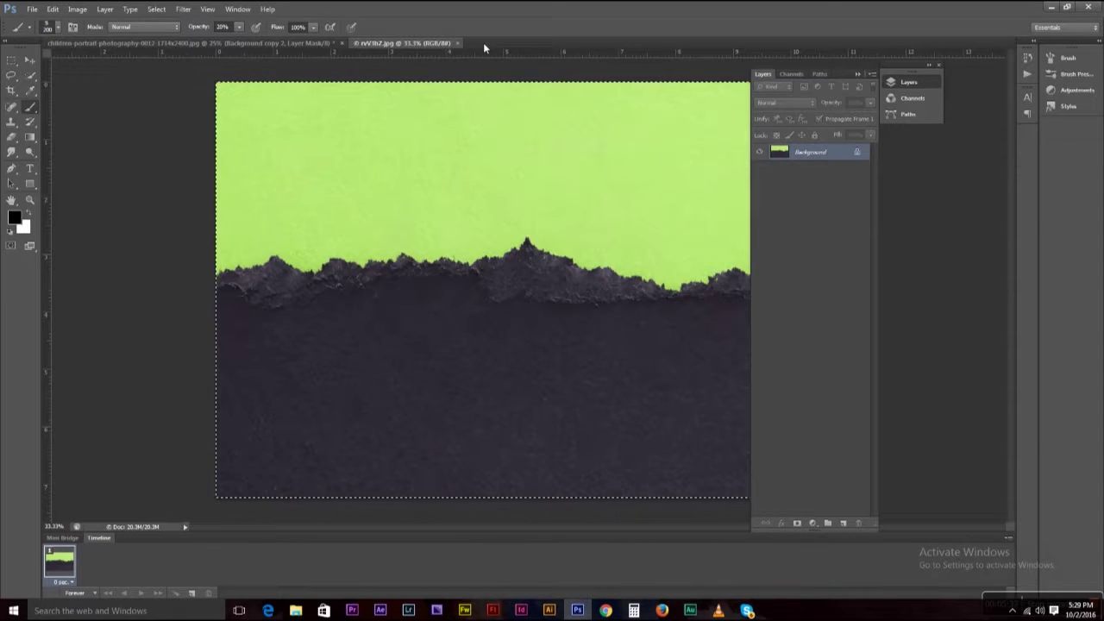
# Step: Desaturate the torn-paper image to greyscale with Hue/Saturation at -100
pyautogui.hotkey('ctrl', 'u')
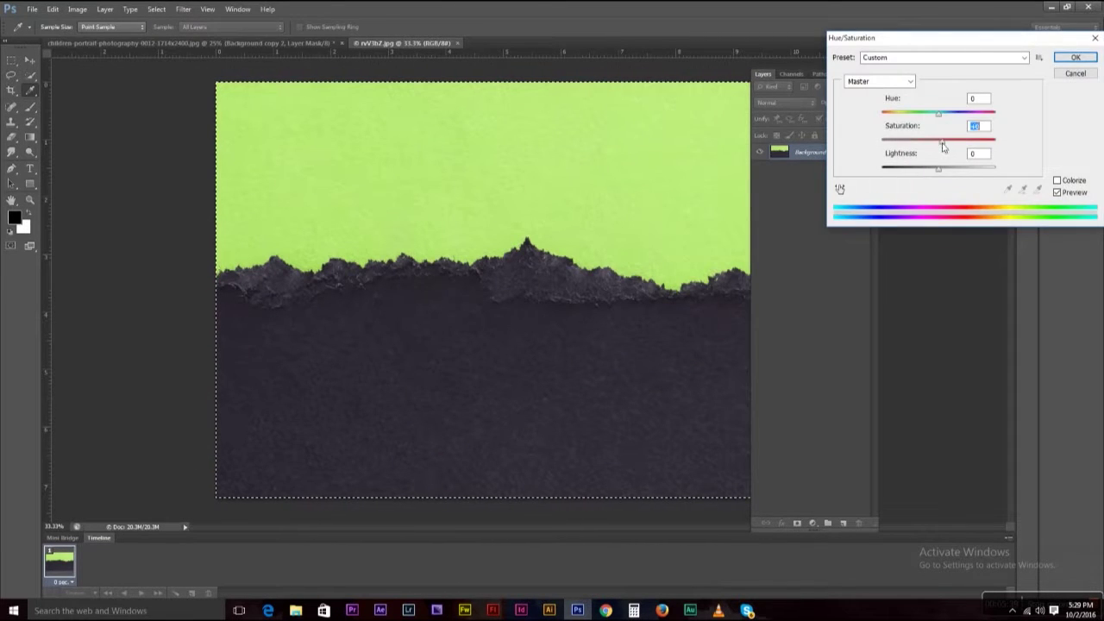
pyautogui.write('-100')
pyautogui.press('Return')
# Step: Brighten the paper's whites with Levels, white input at about 239
pyautogui.hotkey('shift', 'ctrl', 'l')
pyautogui.press('b')
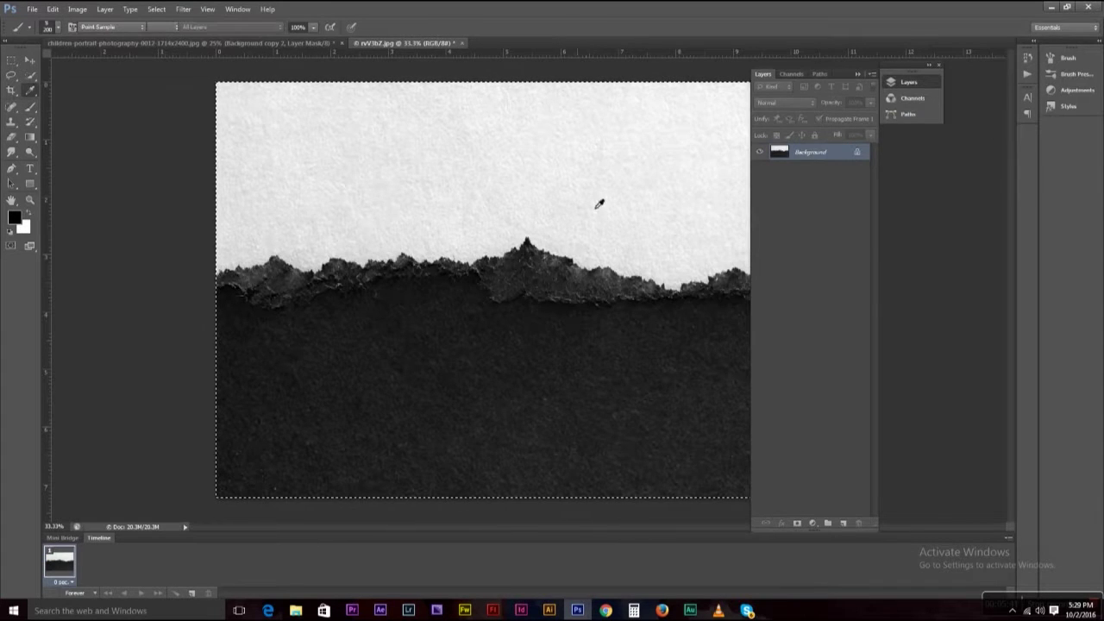
pyautogui.hotkey('ctrl', 'l')
pyautogui.moveTo(842, 175); pyautogui.dragTo(835, 177)
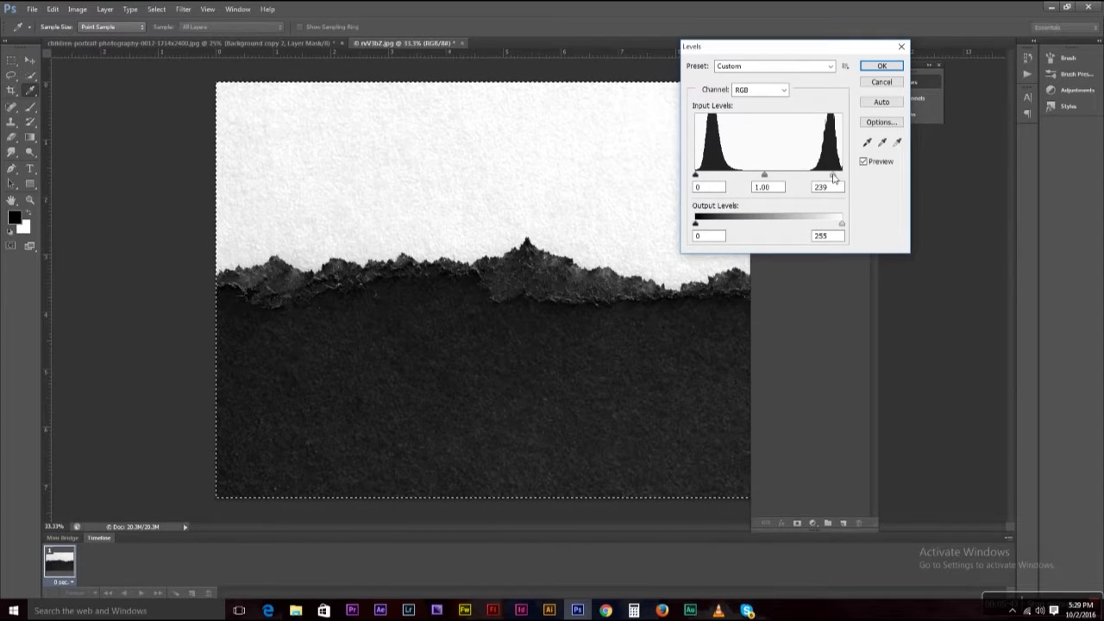
pyautogui.press('Return')
pyautogui.press('w')
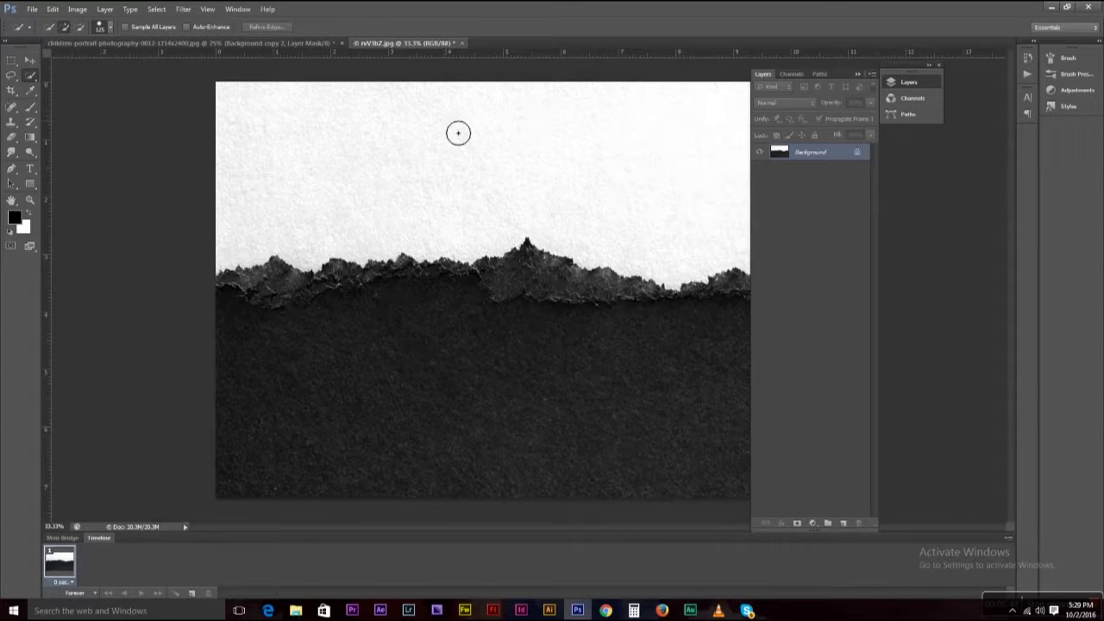
# Step: Magic Wand the white paper, unlock Background as Layer 0, and delete the white to transparency
pyautogui.hotkey('shift', 'w')
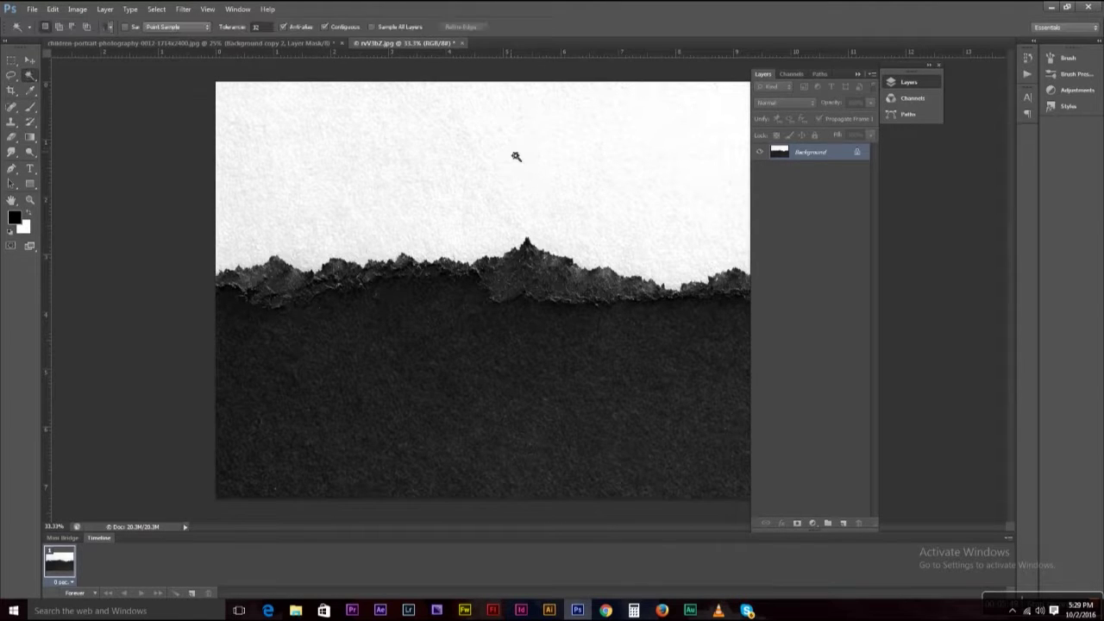
pyautogui.click(516, 156)
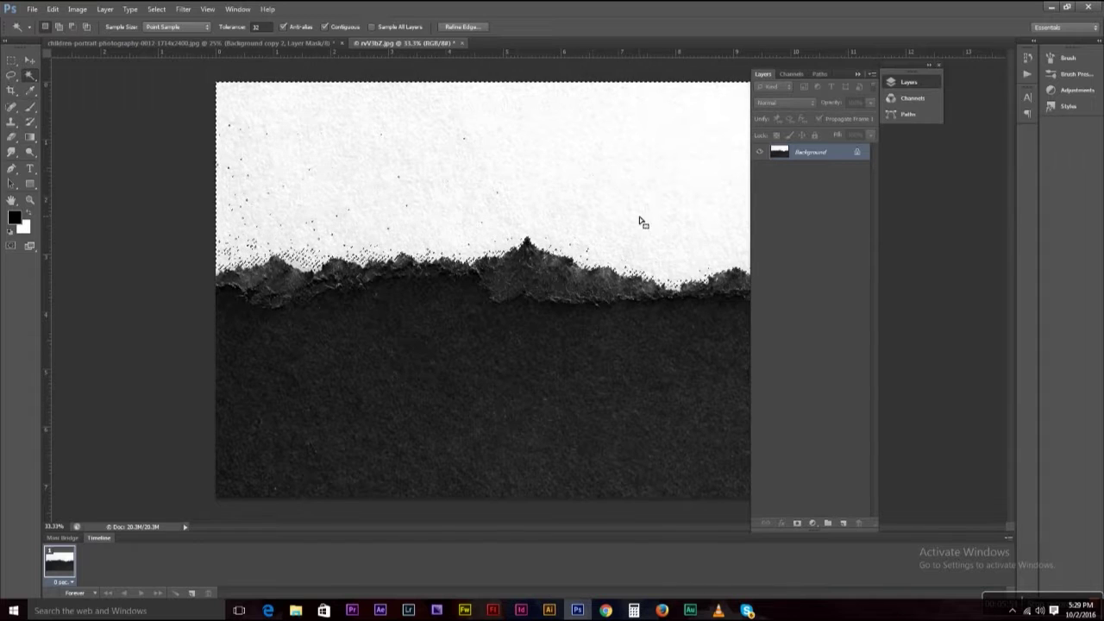
pyautogui.hotkey('shift', 'w')
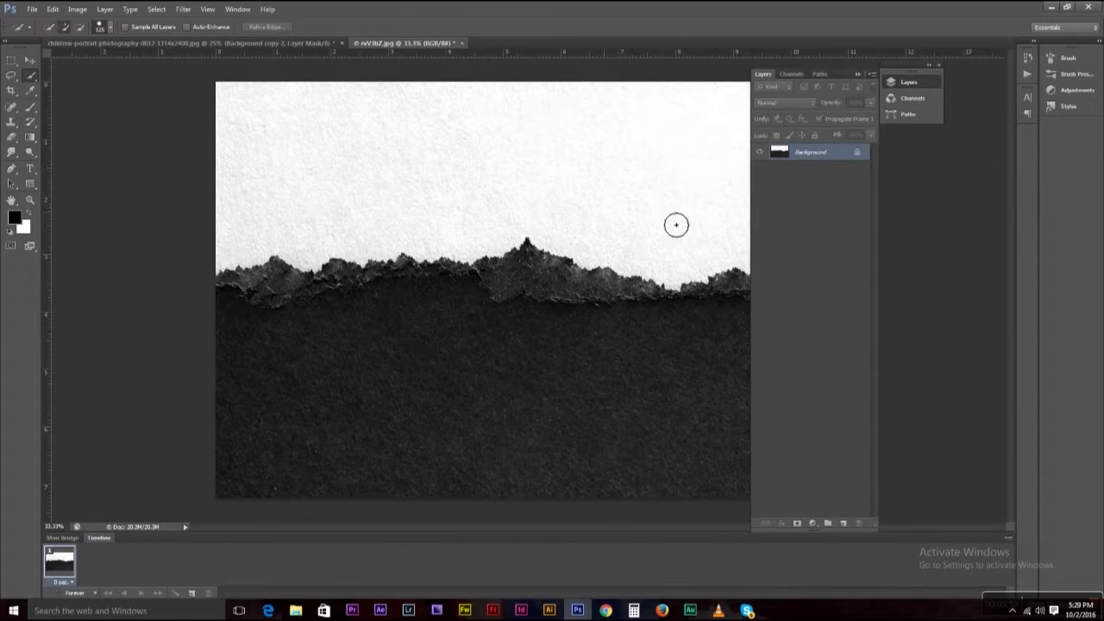
pyautogui.press('Tab')
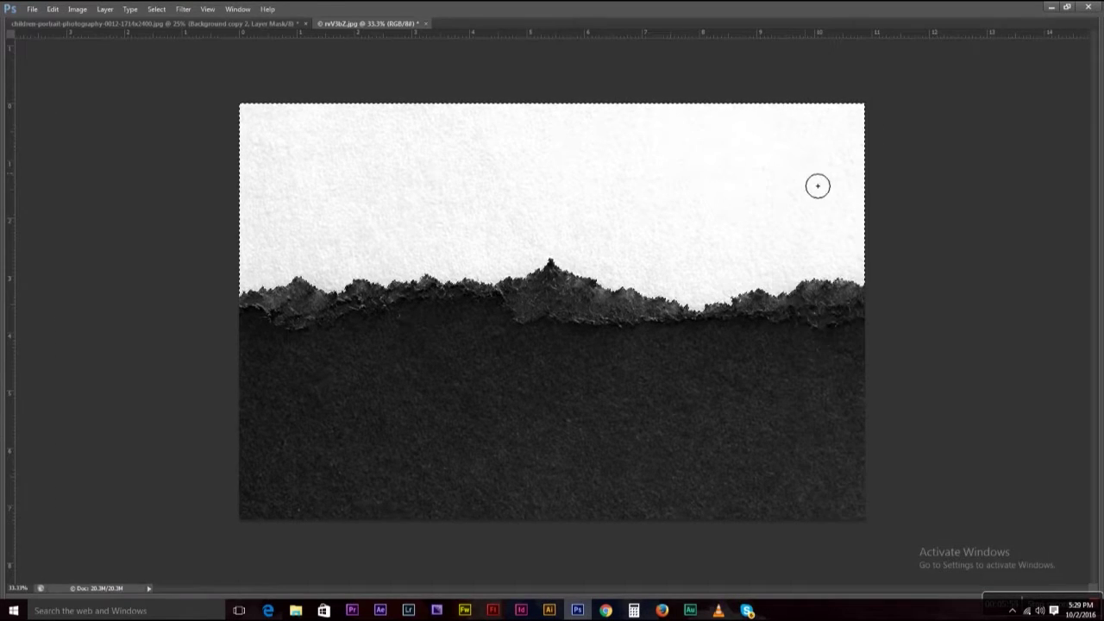
pyautogui.press('Tab')
pyautogui.doubleClick(831, 155)
pyautogui.press('Return')
pyautogui.press('Delete')
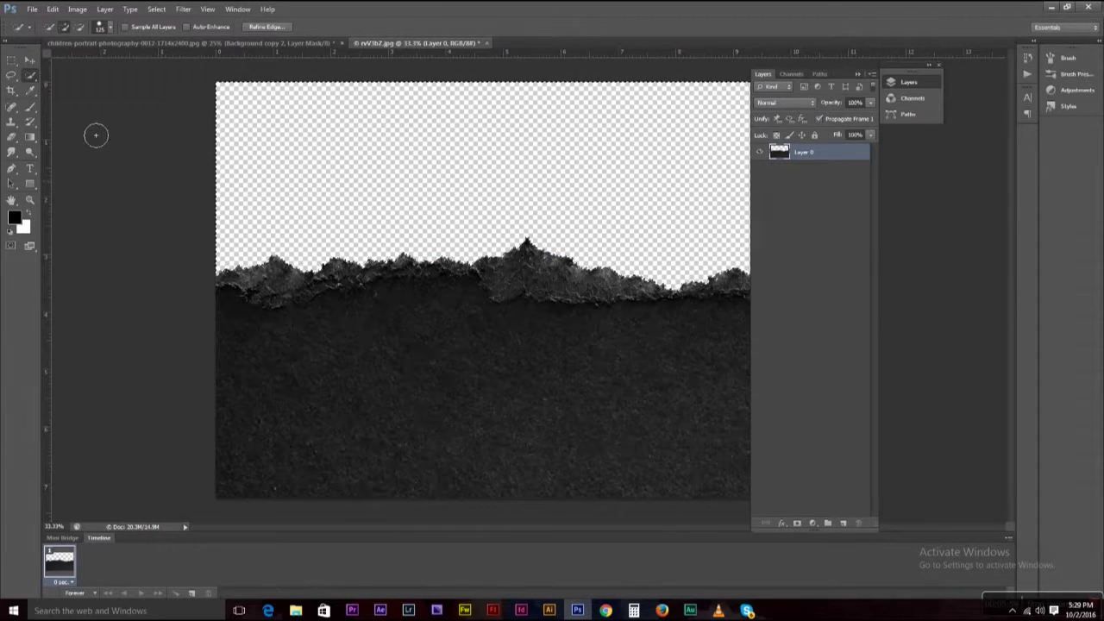
# Step: Select the whole torn-paper layer and close rV3bZ.jpg without saving
pyautogui.click(10, 64)
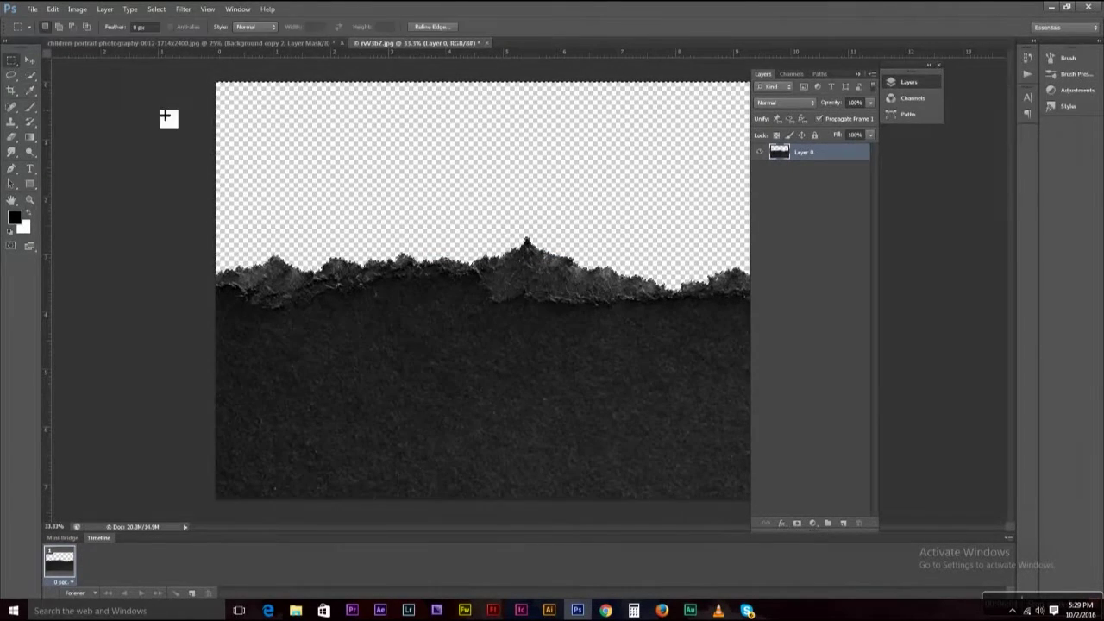
pyautogui.hotkey('ctrl', '-')
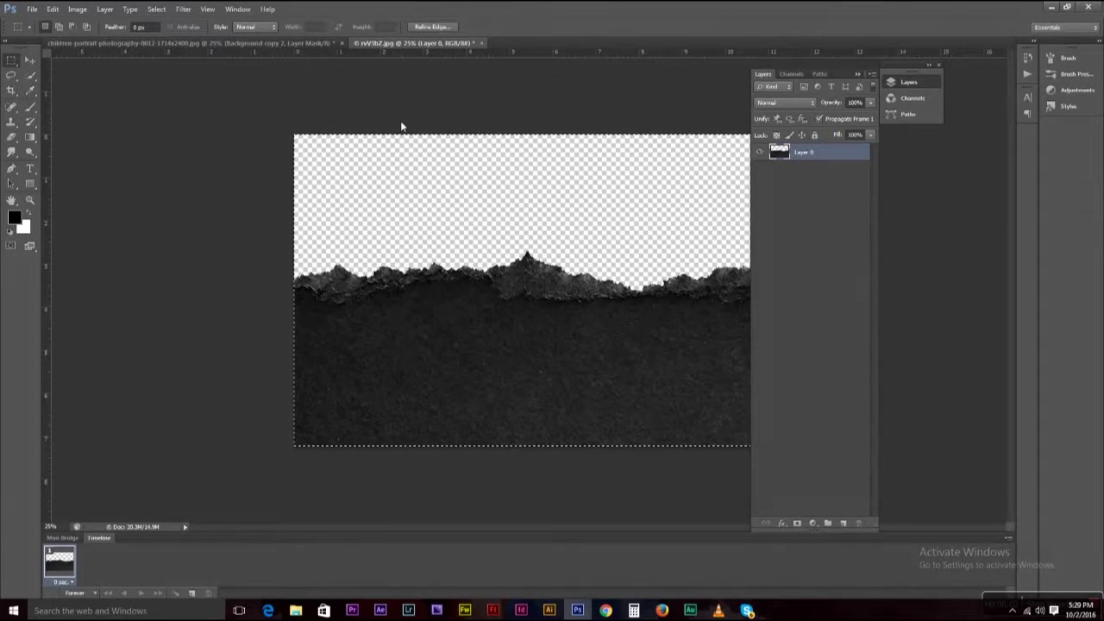
pyautogui.hotkey('ctrl', 'w')
pyautogui.click(557, 231)
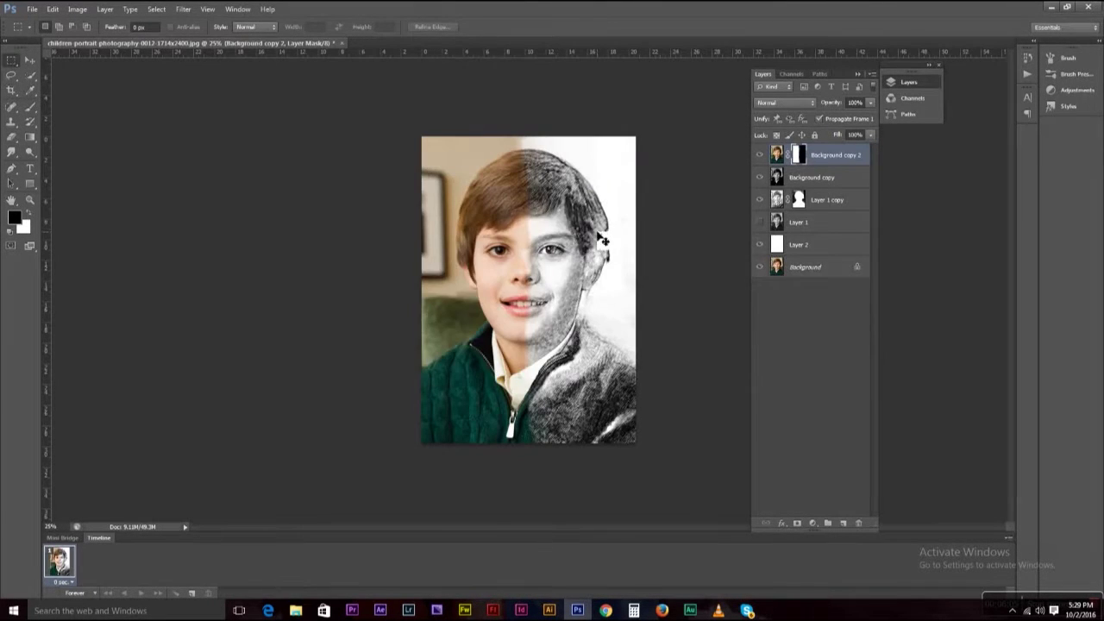
# Step: Paste the torn paper into the portrait and flip and rotate it with Free Transform
pyautogui.hotkey('ctrl', 'v')
pyautogui.hotkey('ctrl', 't')
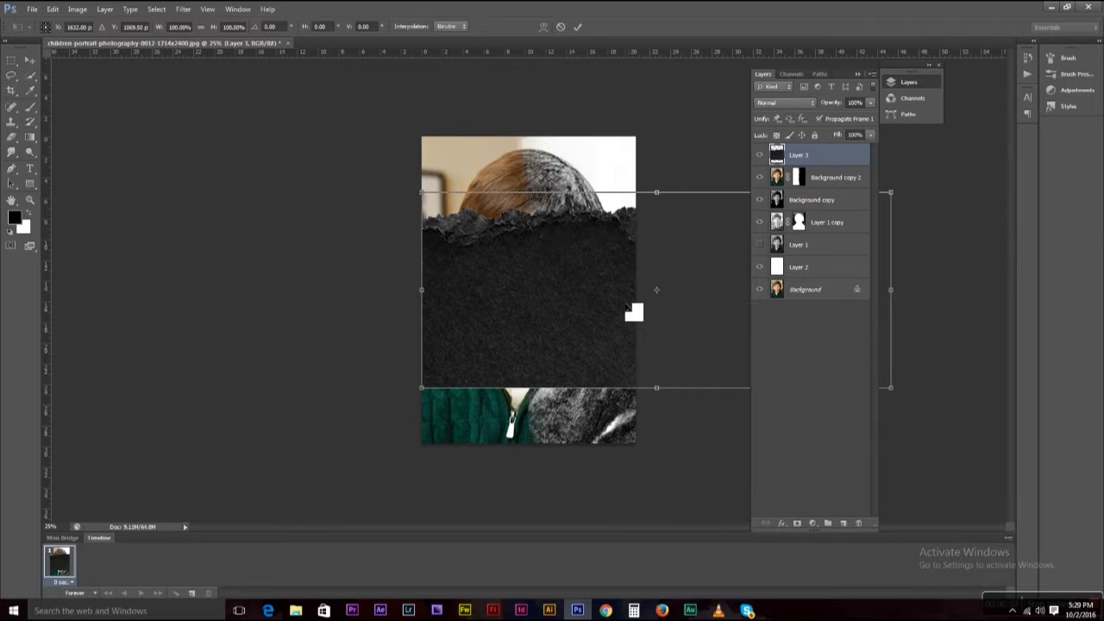
pyautogui.rightClick(634, 312)
pyautogui.click(729, 448)
pyautogui.moveTo(666, 288); pyautogui.dragTo(489, 304)
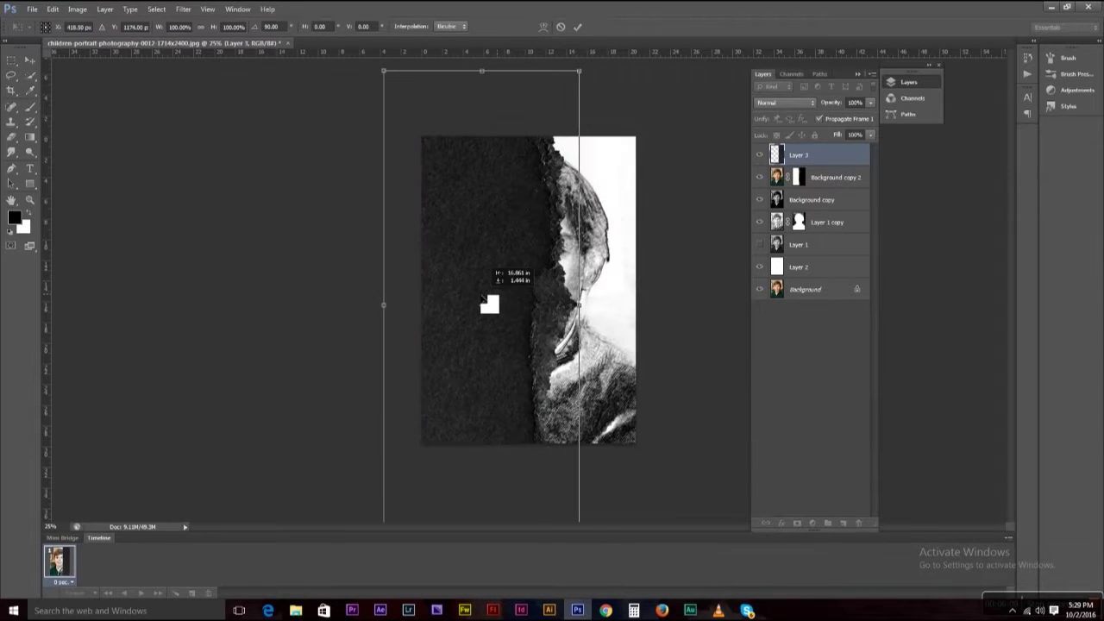
pyautogui.rightClick(525, 228)
pyautogui.click(562, 414)
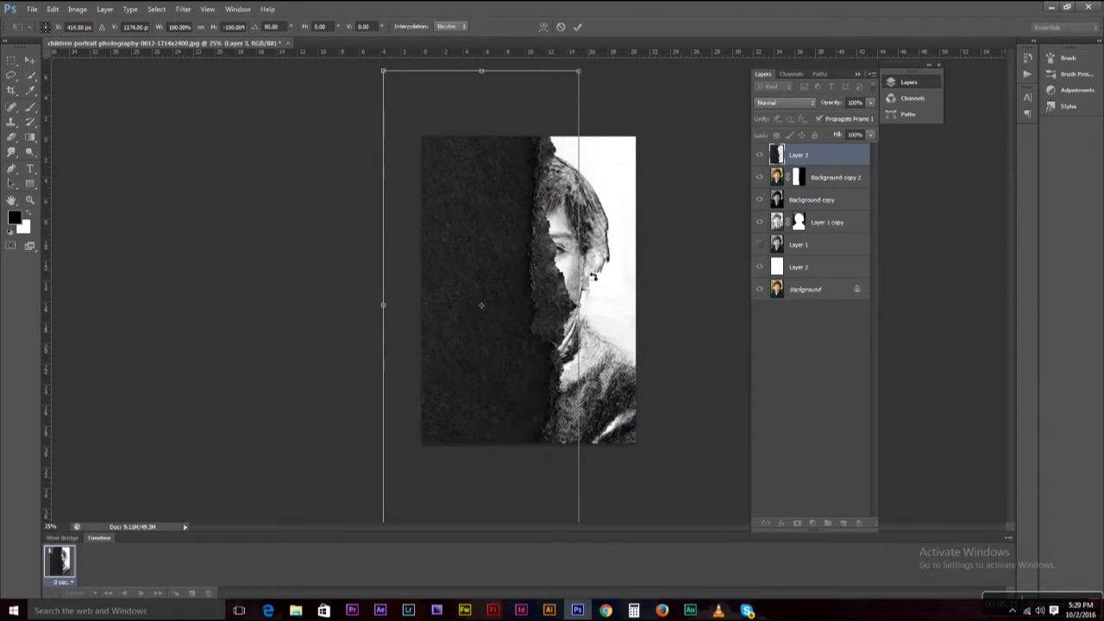
pyautogui.rightClick(547, 222)
pyautogui.click(610, 365)
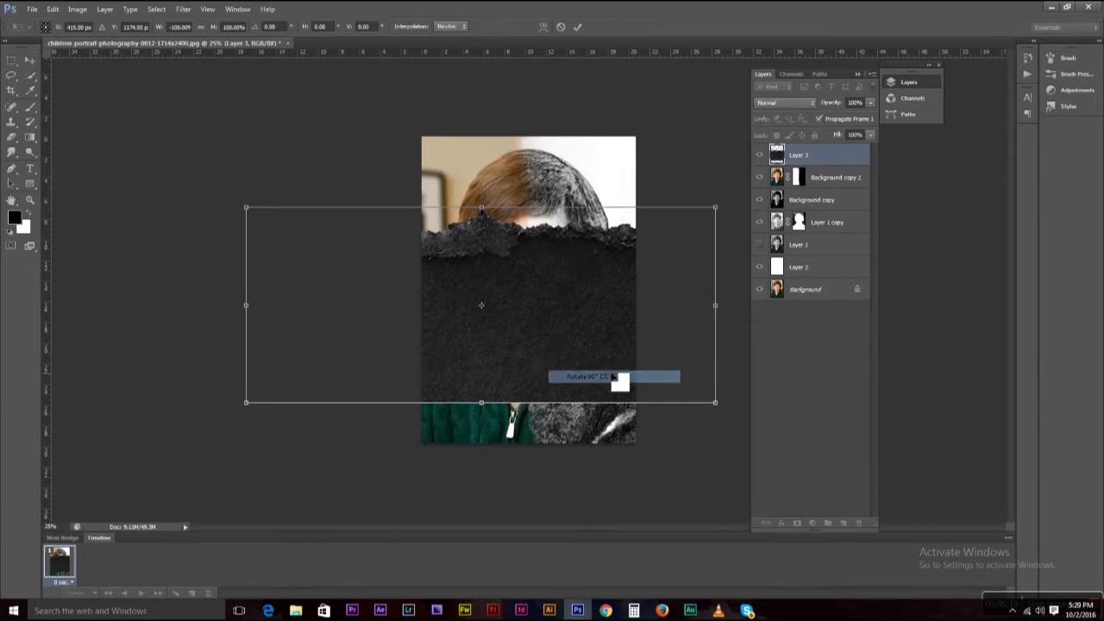
pyautogui.rightClick(612, 354)
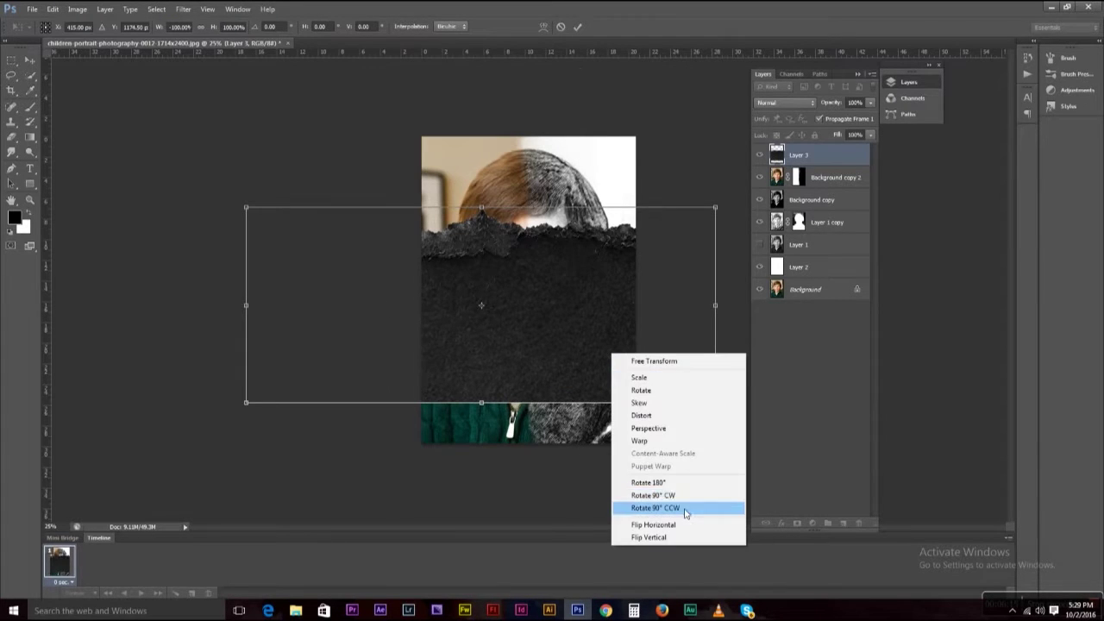
pyautogui.click(686, 507)
# Step: Slide the texture right and scale it to cover the portrait's right half
pyautogui.moveTo(528, 334); pyautogui.dragTo(641, 334)
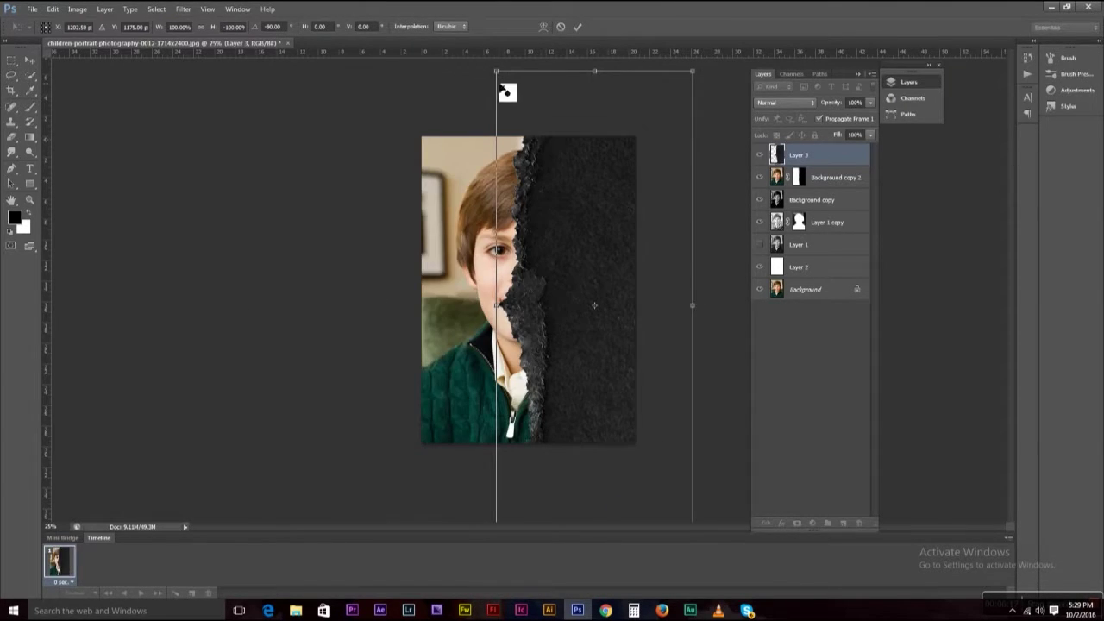
pyautogui.moveTo(507, 91); pyautogui.dragTo(566, 171)
pyautogui.moveTo(600, 227); pyautogui.dragTo(565, 188)
pyautogui.moveTo(621, 416); pyautogui.dragTo(639, 458)
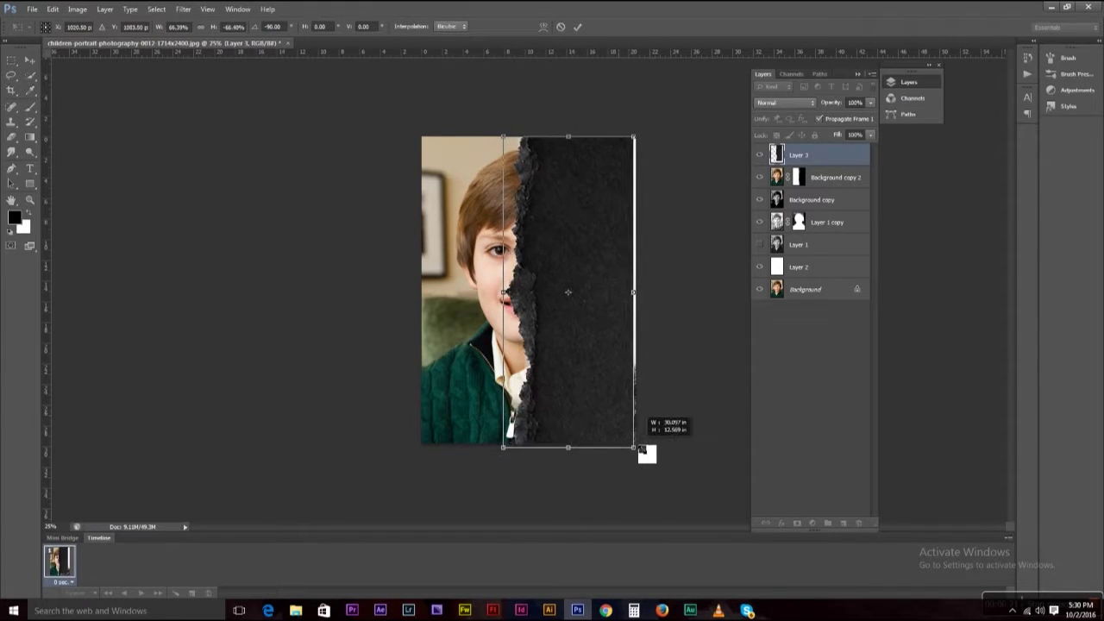
pyautogui.press('Return')
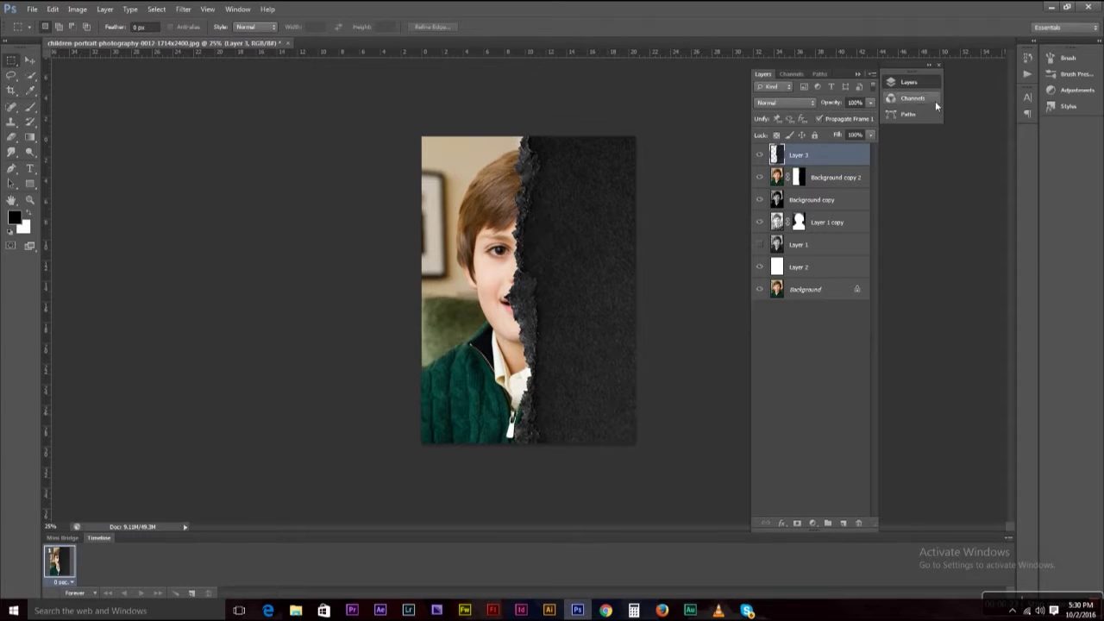
# Step: Clip Layer 3 to the sketch layer below and invert it to light tones
pyautogui.rightClick(806, 163)
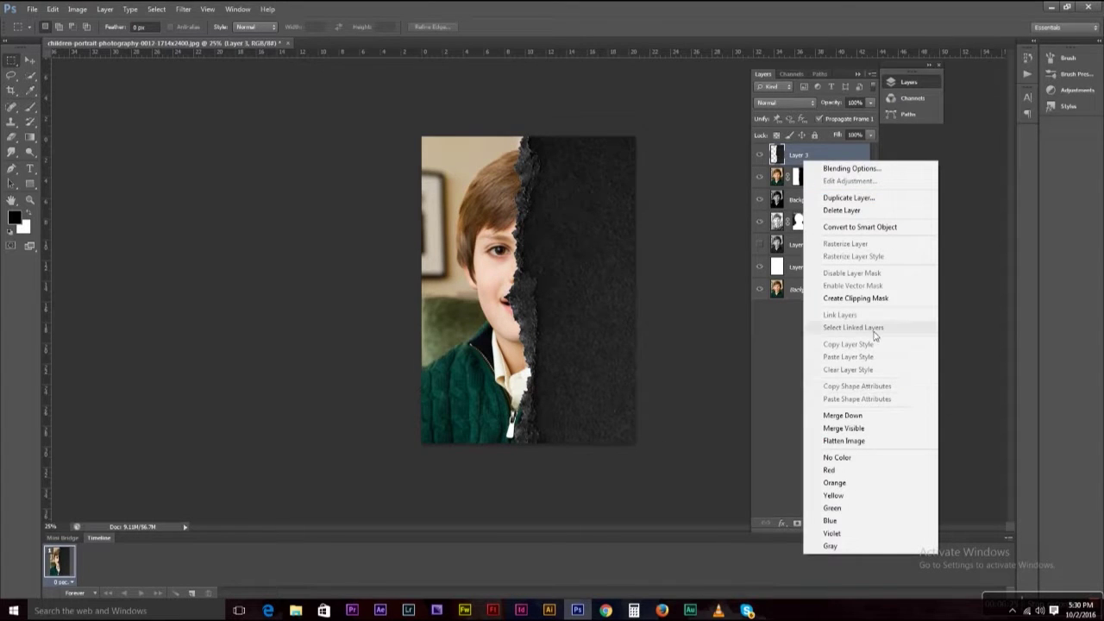
pyautogui.click(873, 298)
pyautogui.hotkey('ctrl', '+')
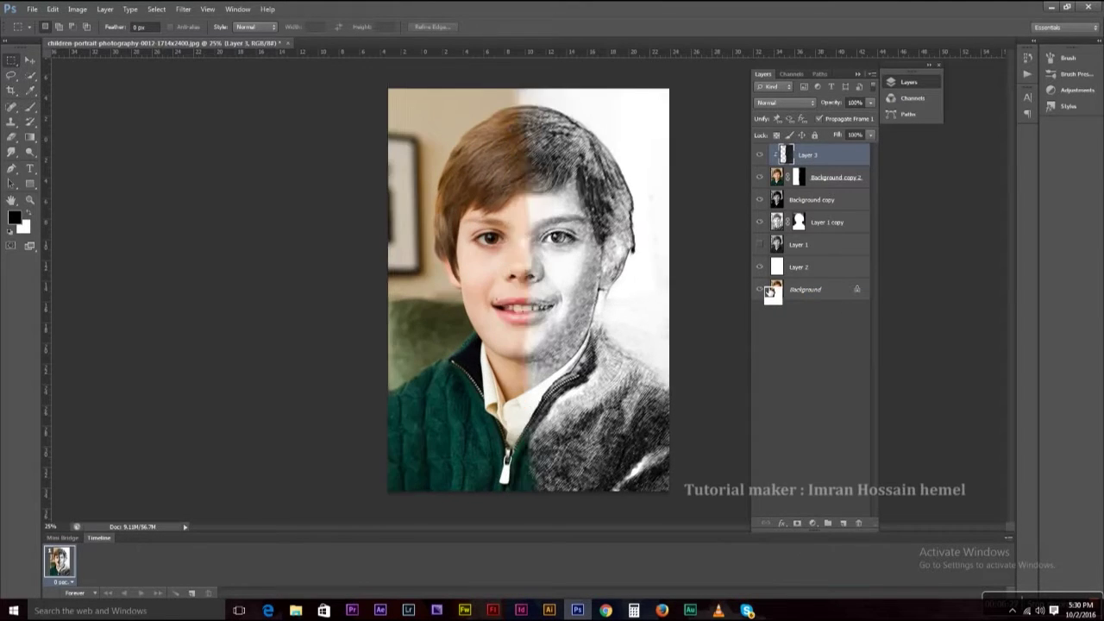
pyautogui.hotkey('ctrl', 'i')
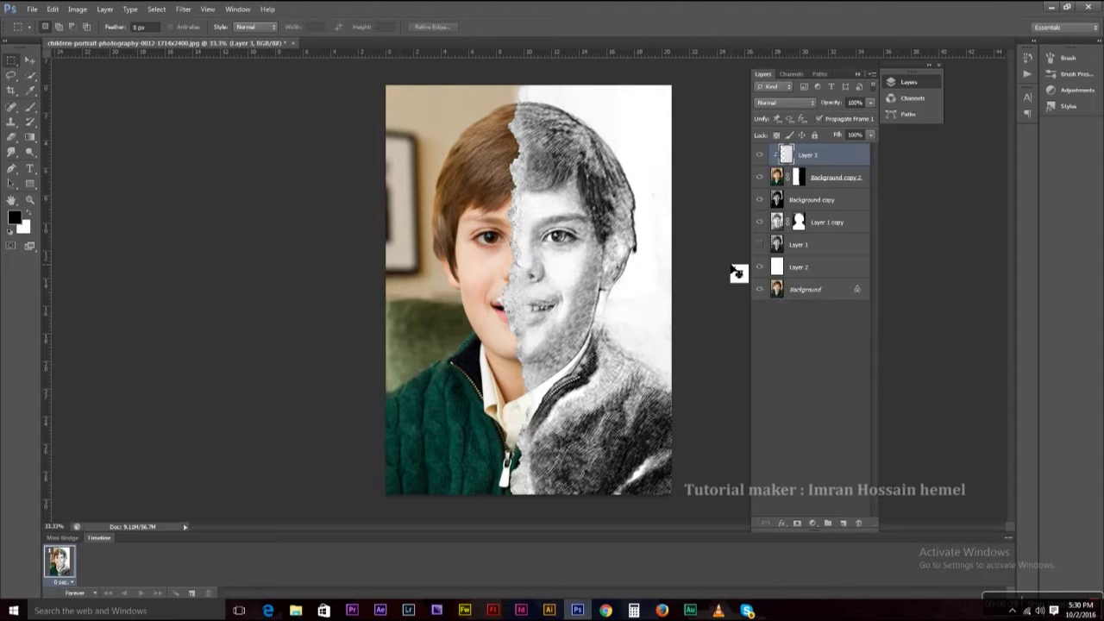
# Step: Resize the light texture's box to fit the seam and commit it
pyautogui.hotkey('ctrl', 't')
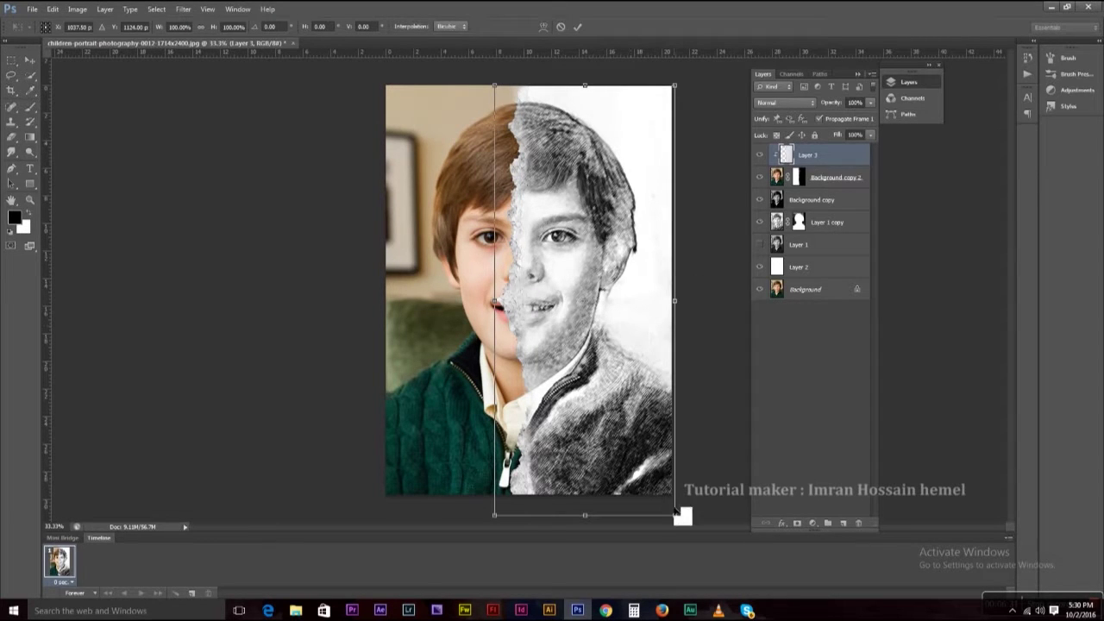
pyautogui.moveTo(676, 516); pyautogui.dragTo(671, 503)
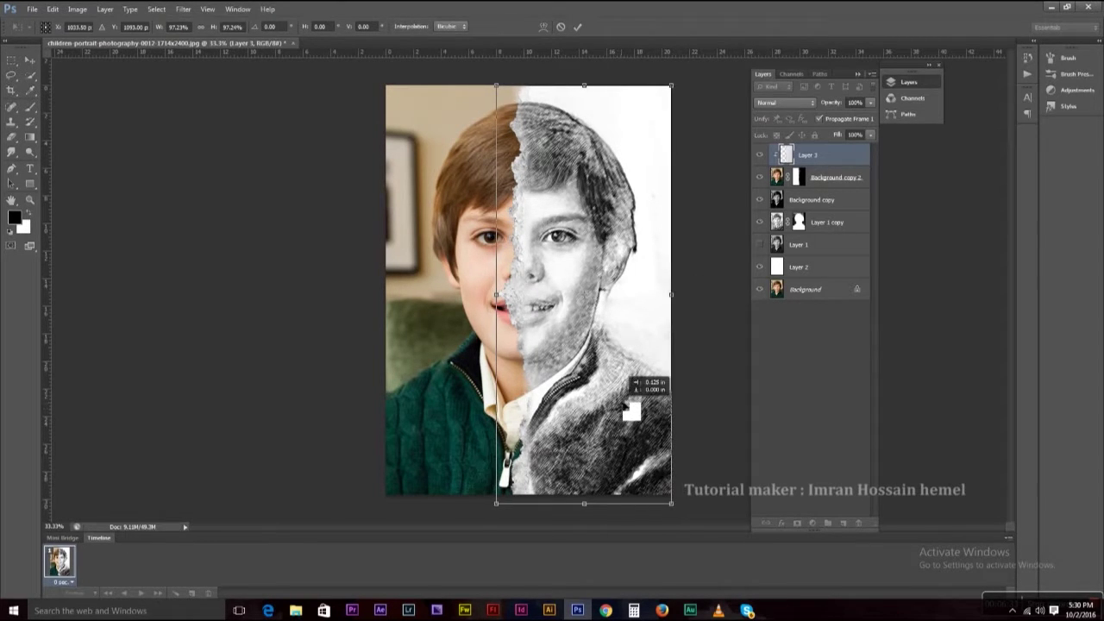
pyautogui.moveTo(580, 510); pyautogui.dragTo(579, 501)
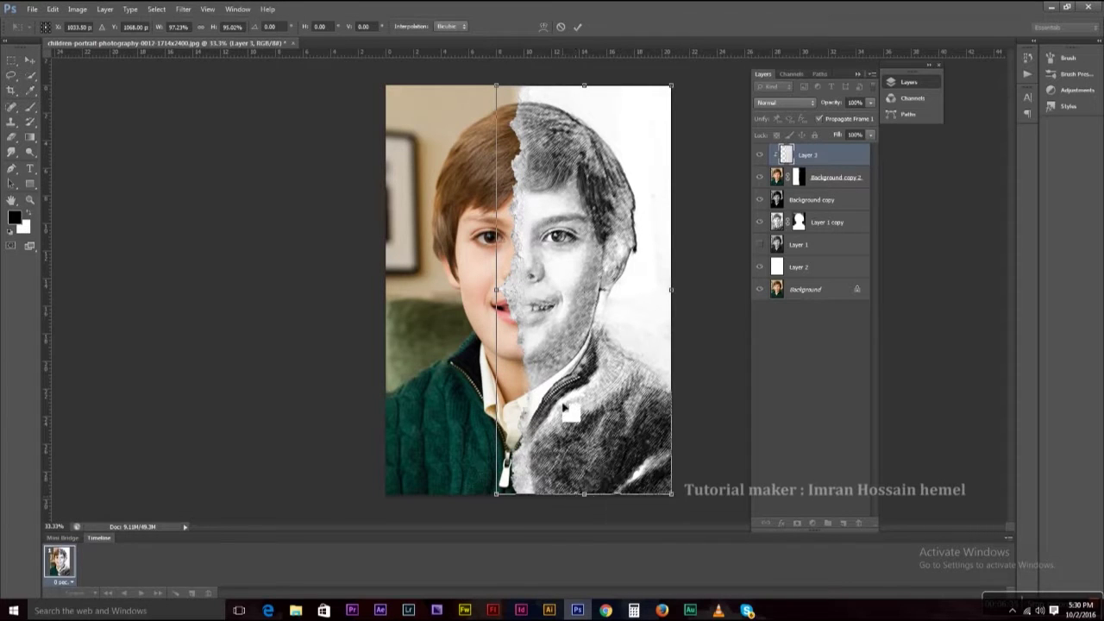
pyautogui.moveTo(501, 294); pyautogui.dragTo(507, 295)
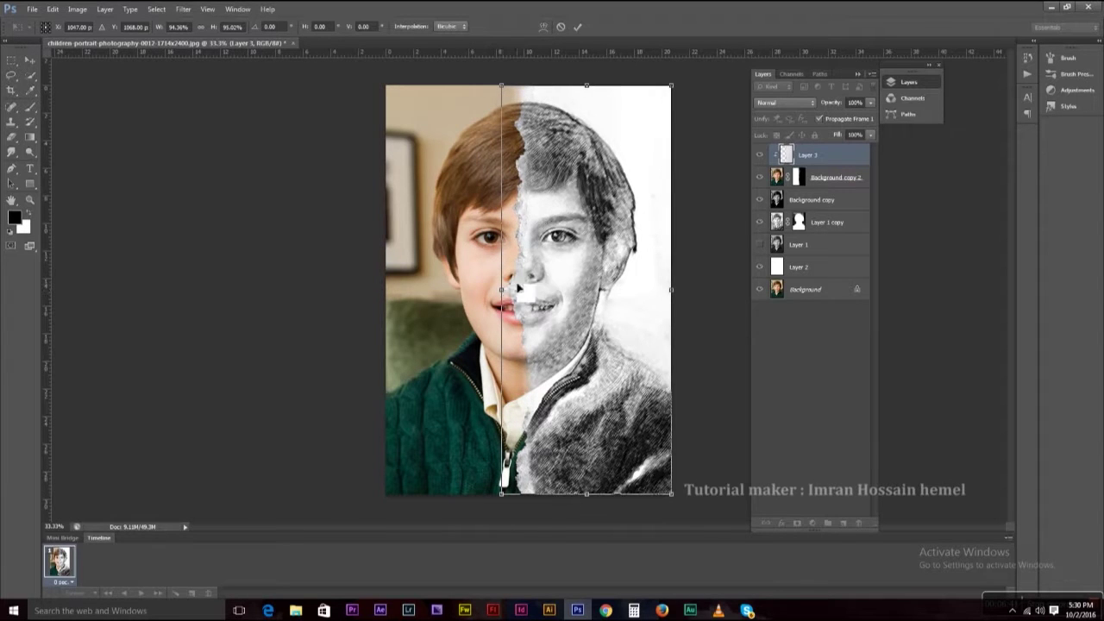
pyautogui.press('Return')
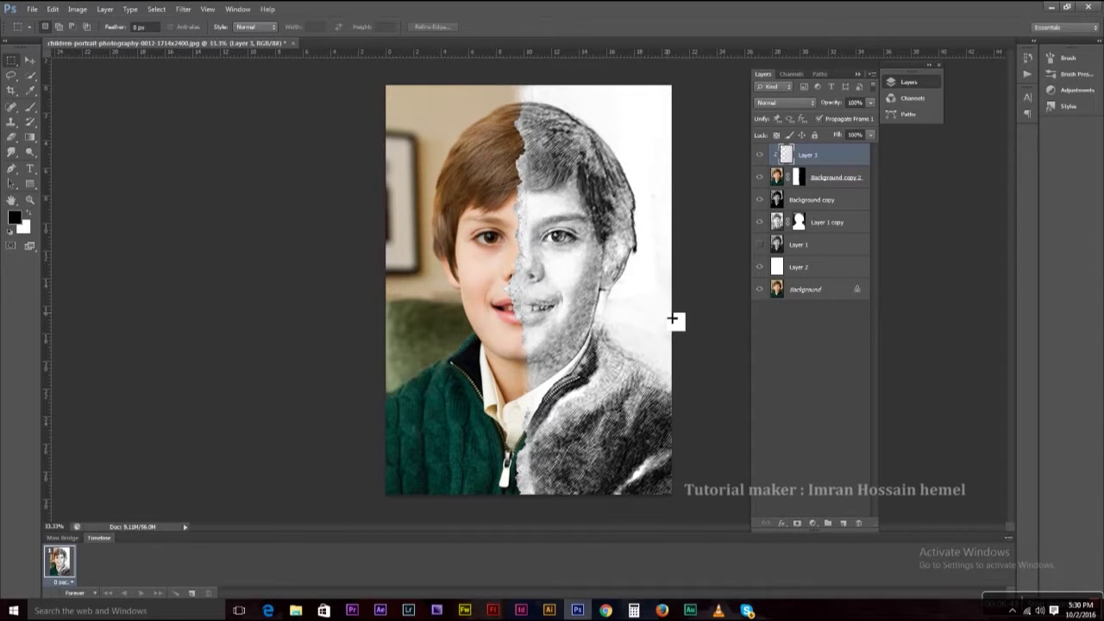
pyautogui.hotkey('ctrl', '+')
pyautogui.hotkey('ctrl', '+')
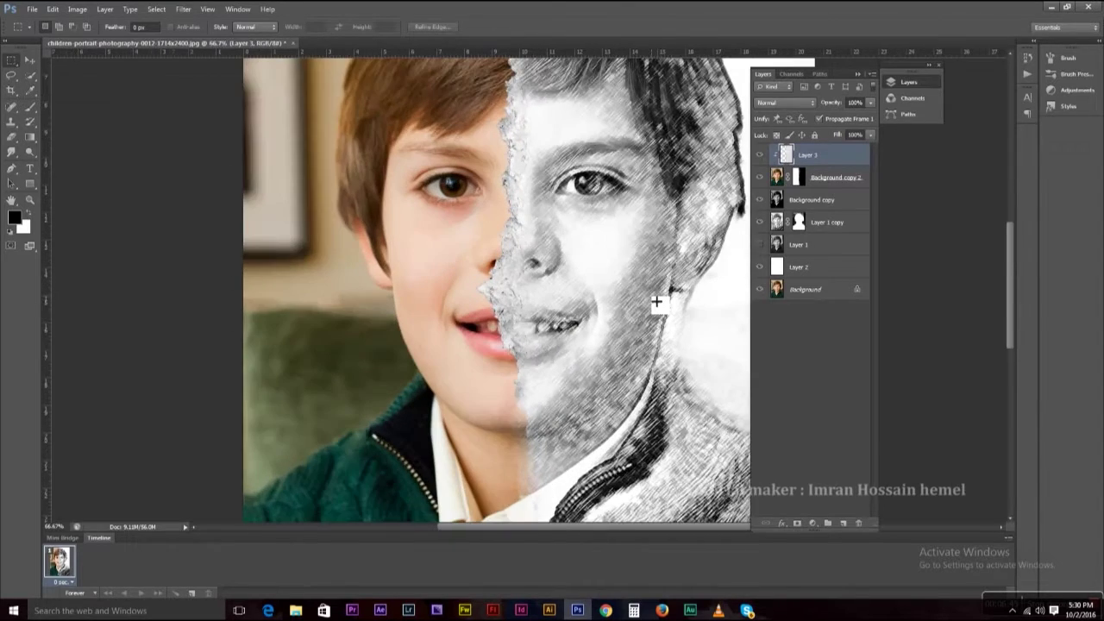
pyautogui.hotkey('ctrl', '+')
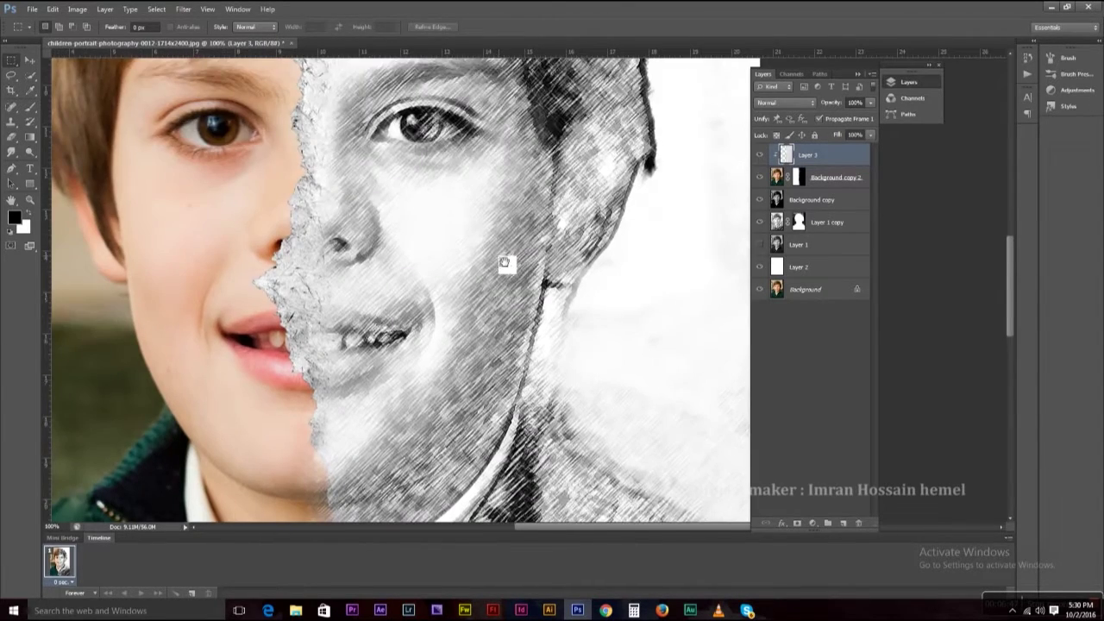
pyautogui.moveTo(505, 263); pyautogui.dragTo(523, 212)
pyautogui.scroll(5, 522, 208)
pyautogui.scroll(2, 496, 259)
pyautogui.scroll(1, 489, 244)
pyautogui.scroll(3, 481, 293)
pyautogui.hotkey('ctrl', '-')
pyautogui.hotkey('ctrl', '-')
pyautogui.hotkey('ctrl', '-')
pyautogui.hotkey('ctrl', '-')
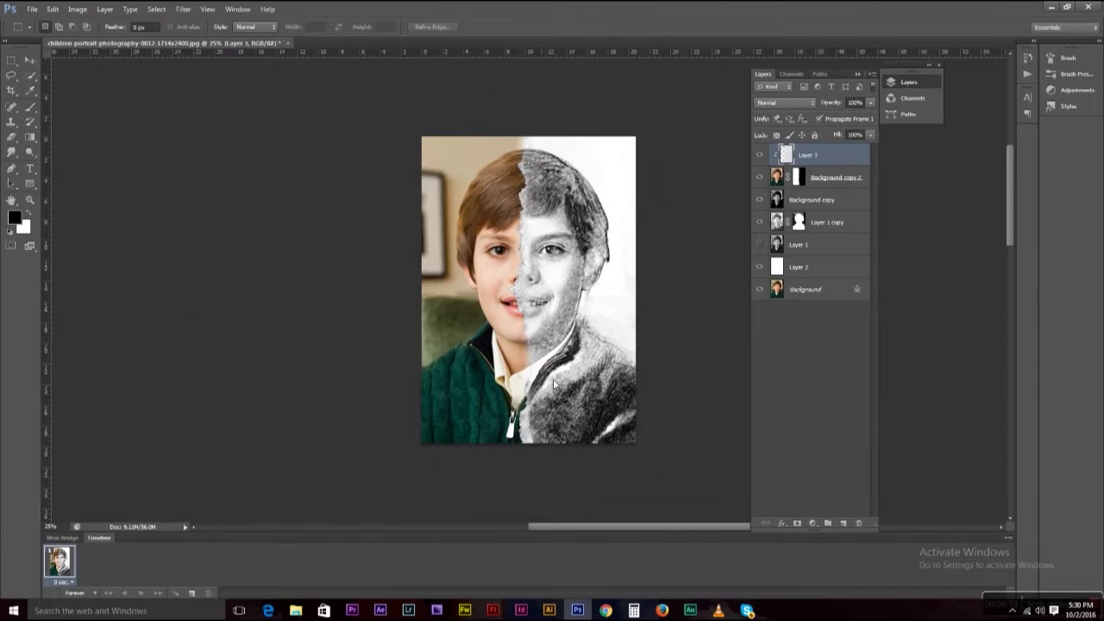
pyautogui.hotkey('ctrl', 'l')
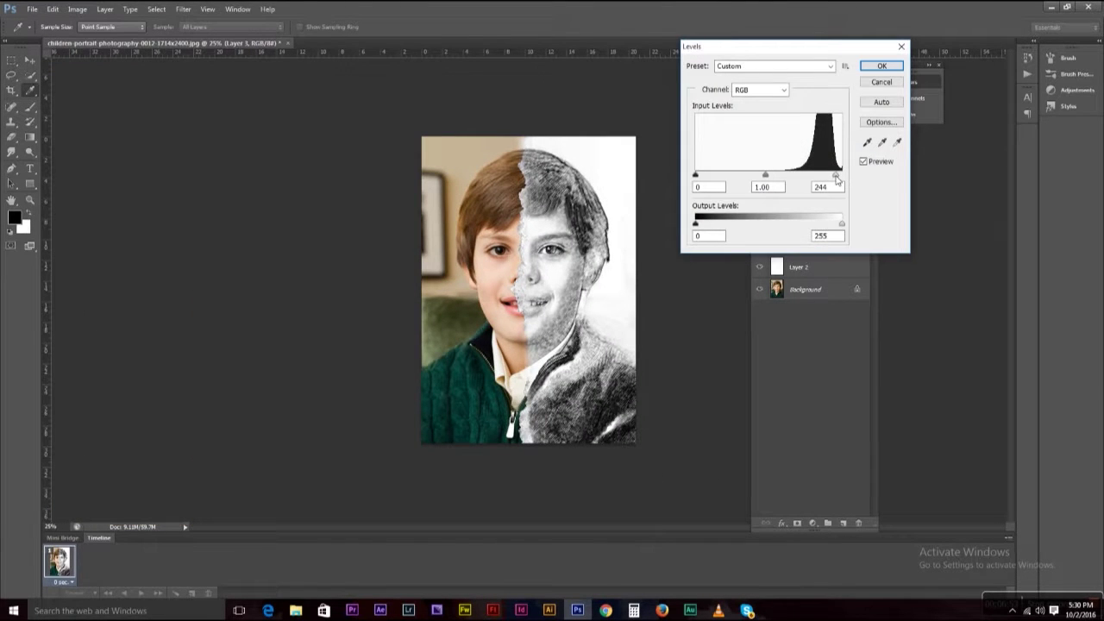
# Step: Apply Levels with white input 244 to the torn-paper layer and reset the zoom
pyautogui.press('Return')
pyautogui.hotkey('ctrl', '+')
pyautogui.hotkey('ctrl', '-')
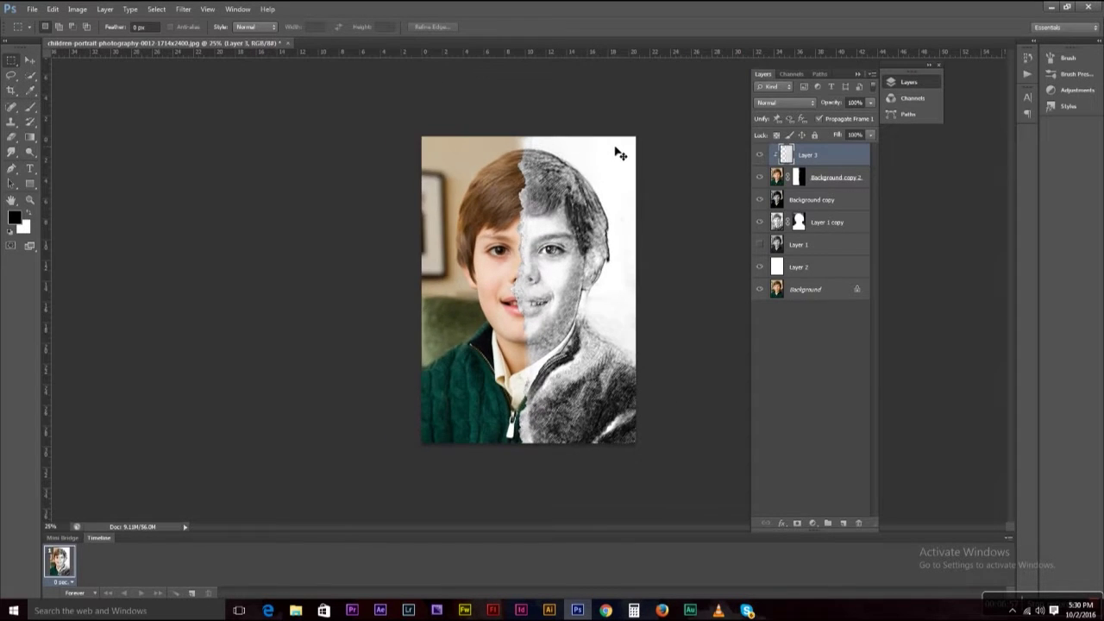
pyautogui.hotkey('ctrl', '-')
pyautogui.hotkey('ctrl', '-')
pyautogui.hotkey('ctrl', '+')
pyautogui.hotkey('ctrl', '+')
# Step: Flatten the image, undo the flattening, and bring up Save As for a copy
pyautogui.hotkey('alt', 'l')
pyautogui.press('f')
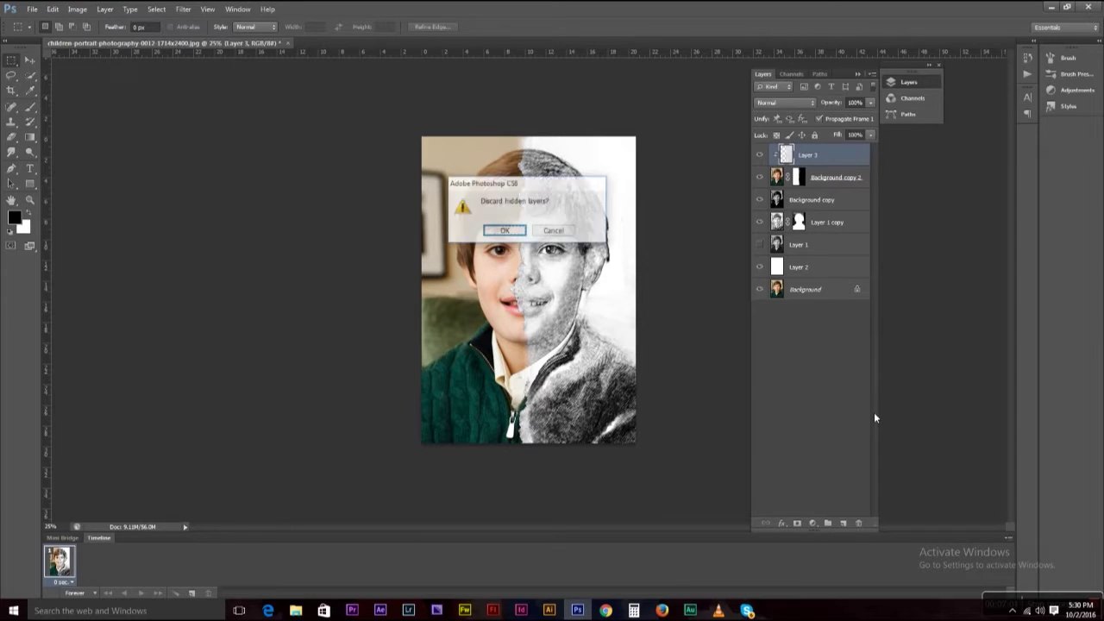
pyautogui.press('Return')
pyautogui.hotkey('ctrl', 'z')
pyautogui.hotkey('ctrl', 'shift', 's')
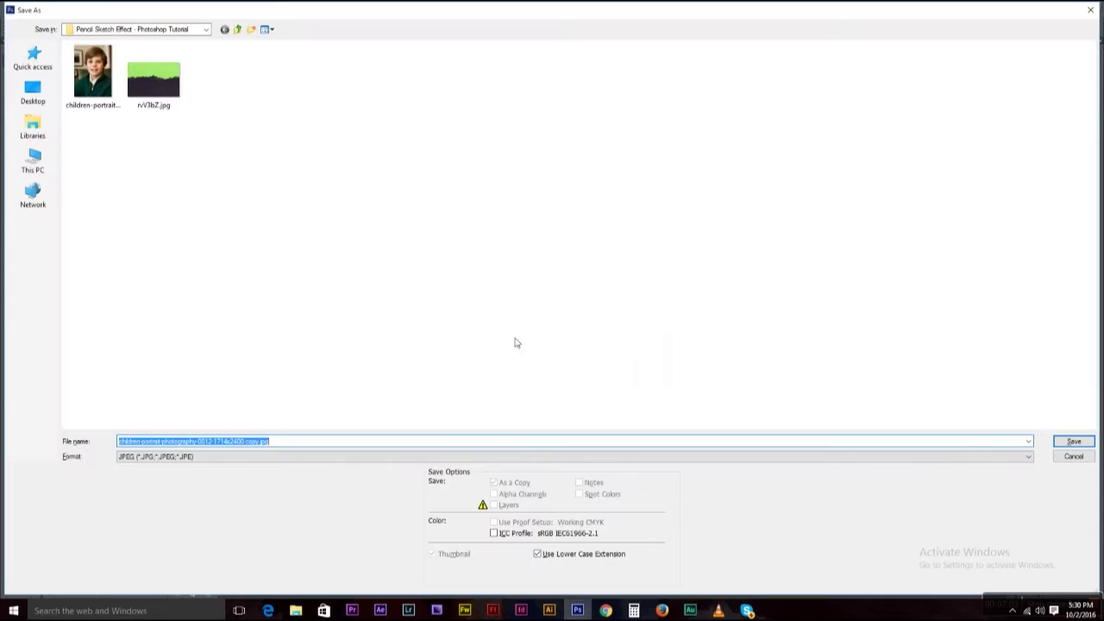
# Step: Save the layered portrait in Photoshop PSD format
pyautogui.click(438, 456)
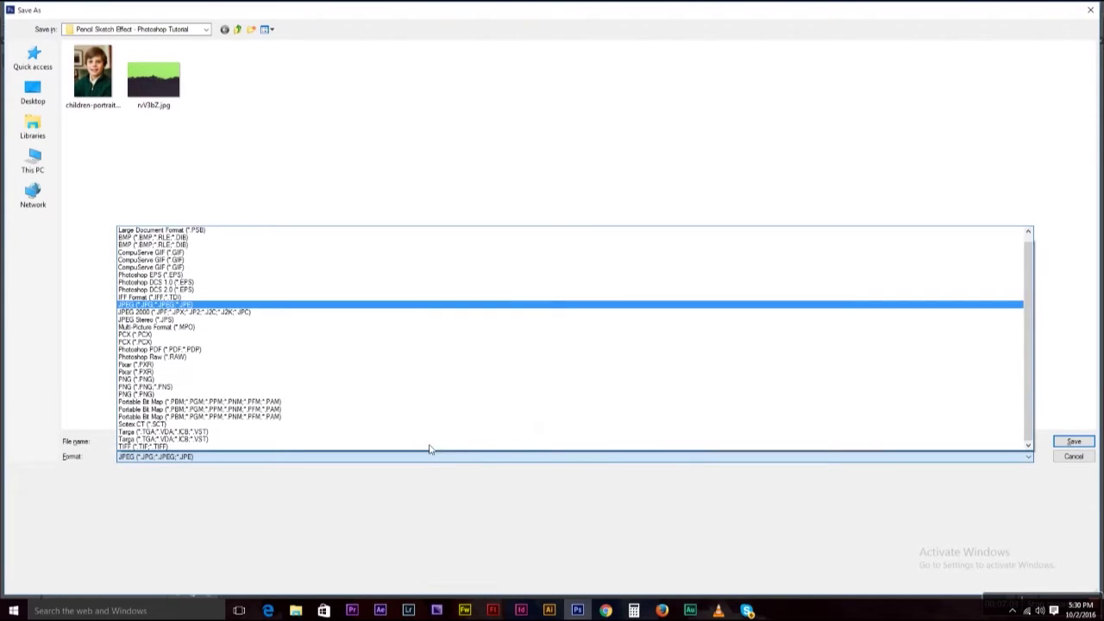
pyautogui.scroll(1, 258, 233)
pyautogui.click(258, 231)
pyautogui.press('Return')
pyautogui.press('Return')
# Step: Save a JPEG copy under a new pencil-sketch file name at quality 12, then close
pyautogui.hotkey('shift', 'ctrl', 's')
pyautogui.click(358, 456)
pyautogui.click(230, 306)
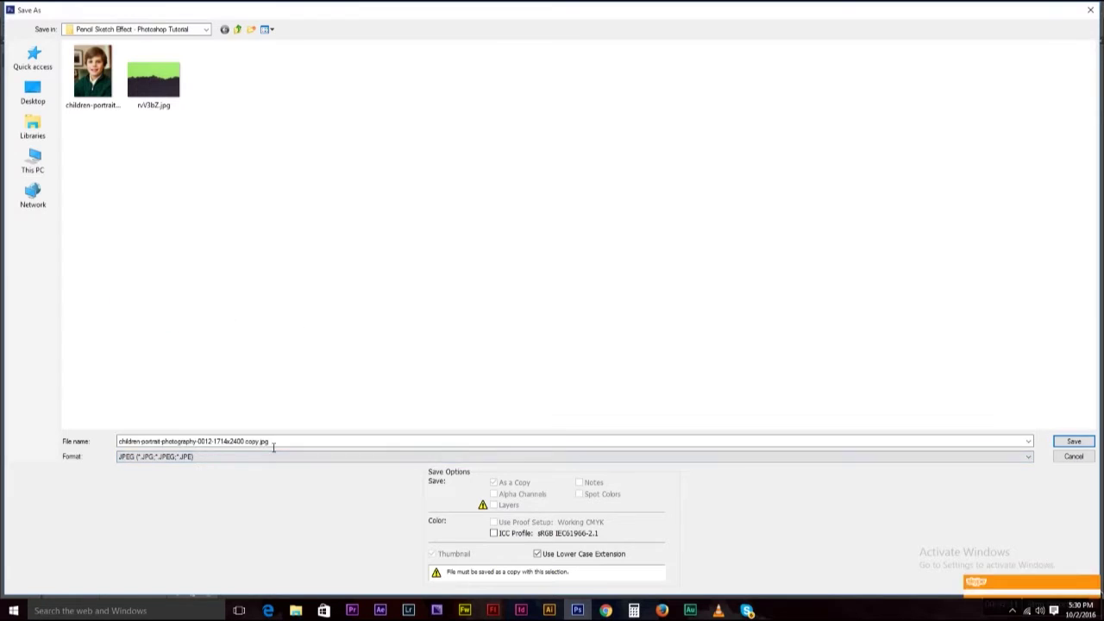
pyautogui.doubleClick(265, 441)
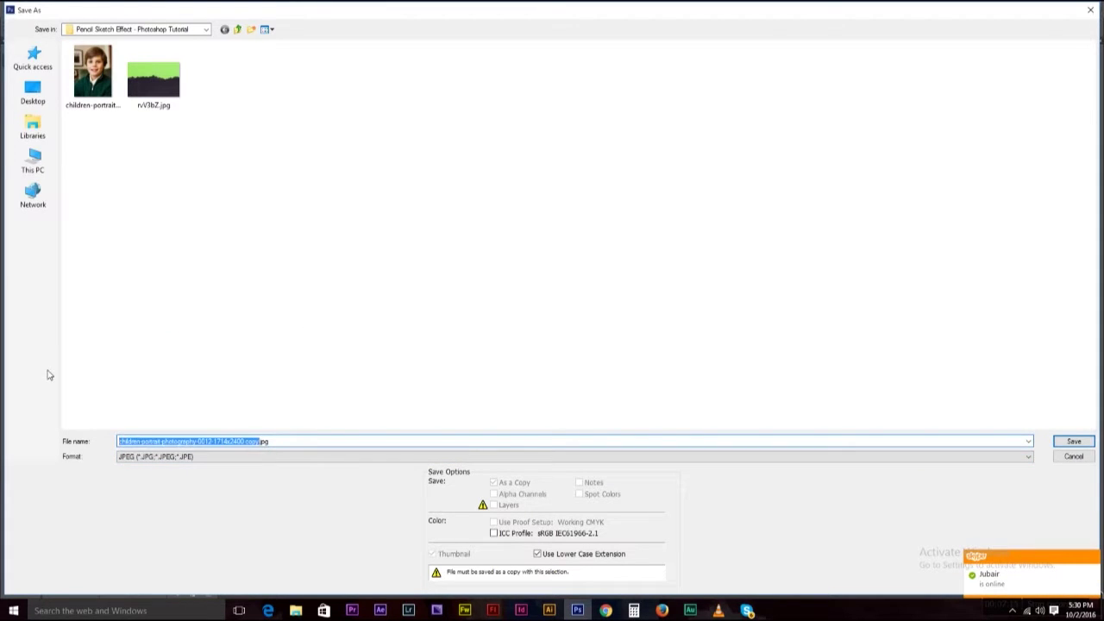
pyautogui.write('Ps')
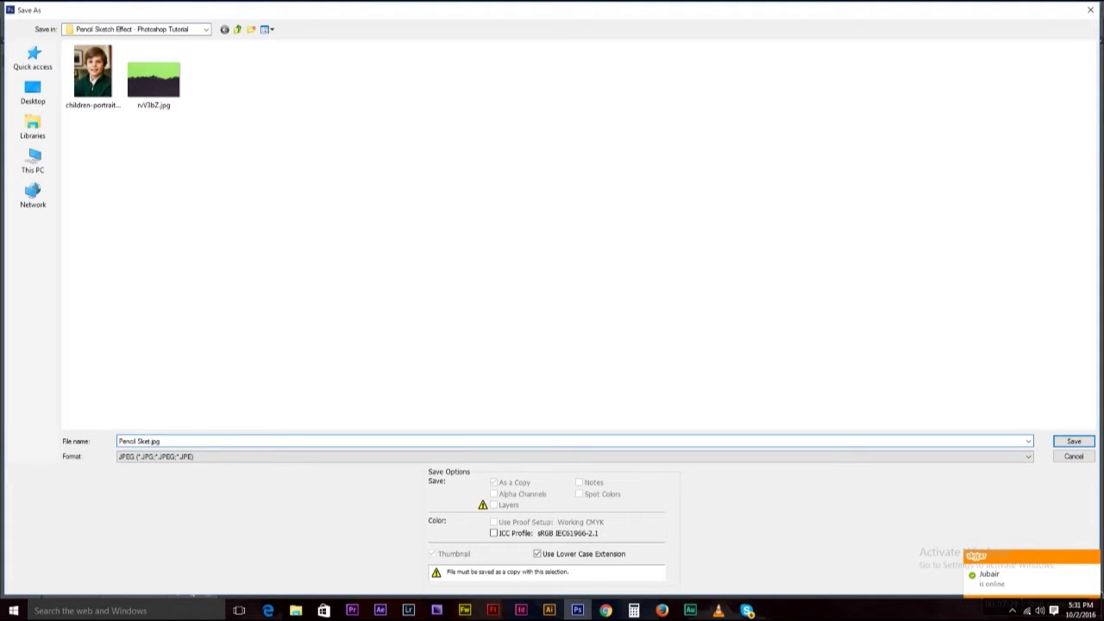
pyautogui.press('Return')
pyautogui.write('12')
pyautogui.press('Return')
pyautogui.hotkey('ctrl', 'w')
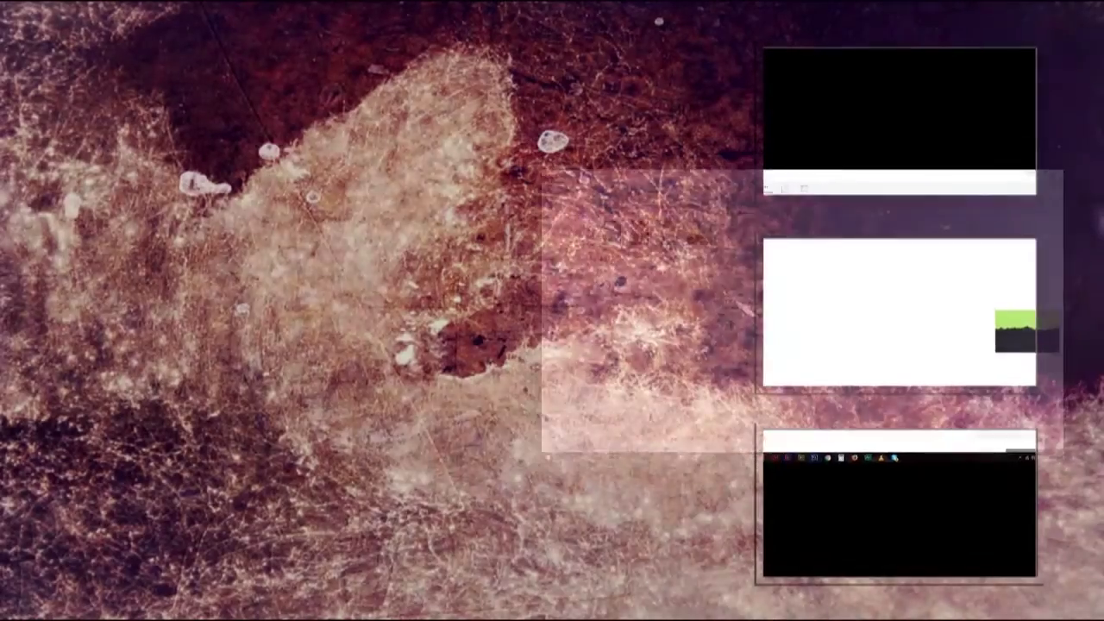